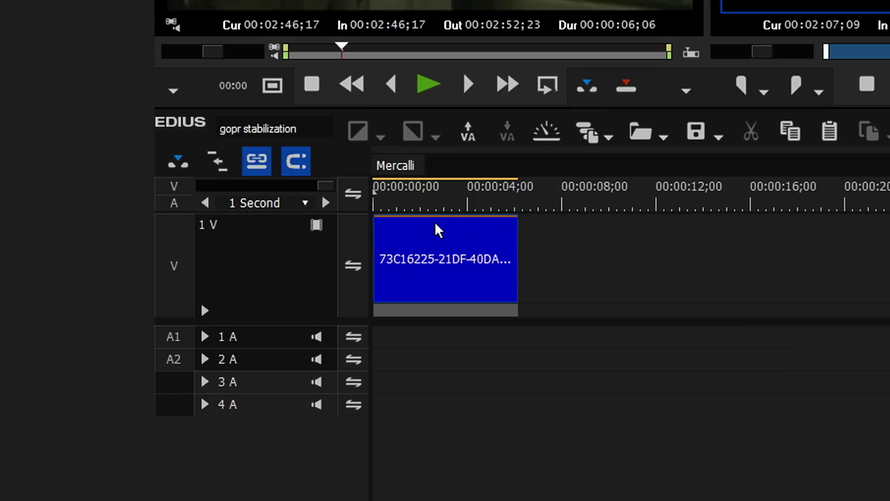
Open the proDAD Mercalli v4 filter settings for the clip on the 1 V track and view the plugin's help page
click(447, 201)
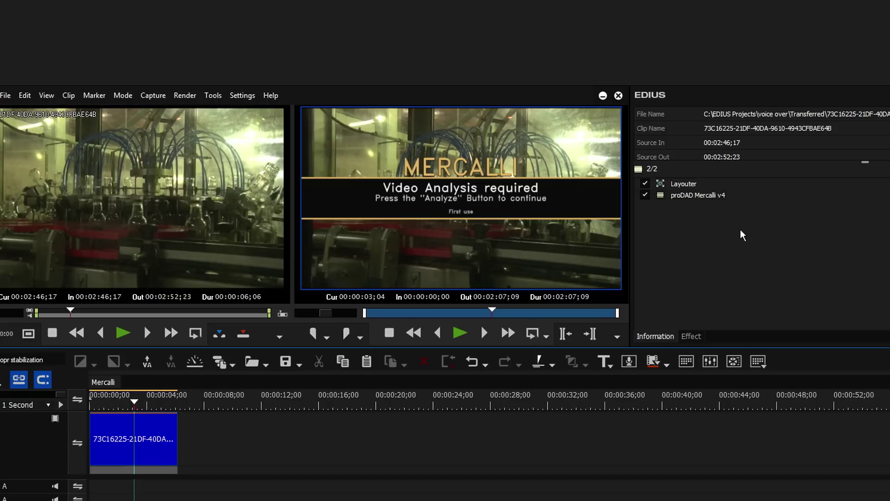
double_click(711, 195)
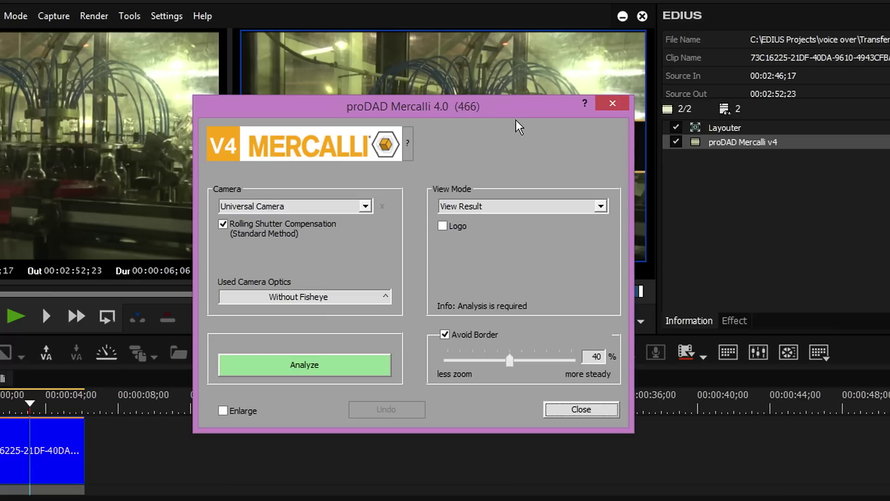
click(585, 106)
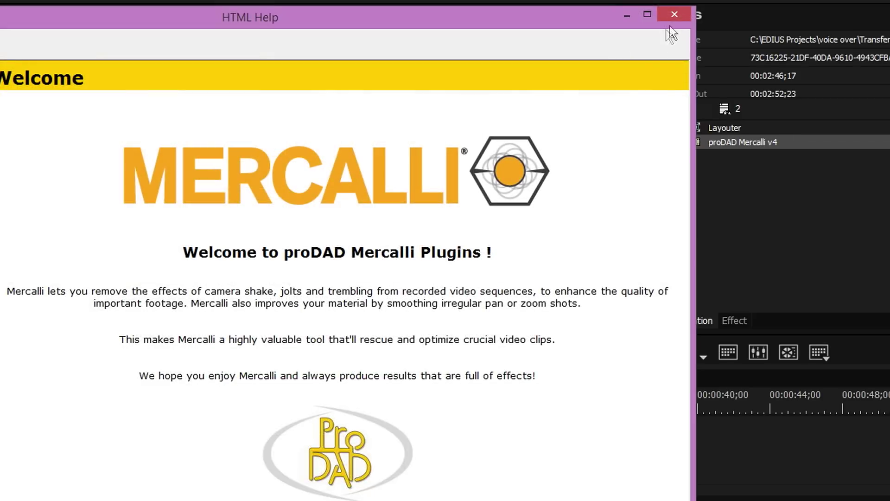
click(675, 14)
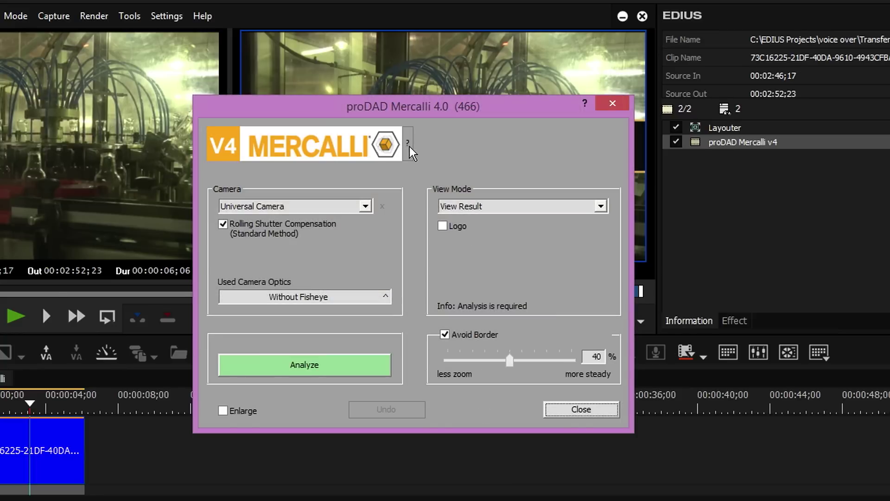
View the Mercalli About information and check for a plugin update
click(407, 145)
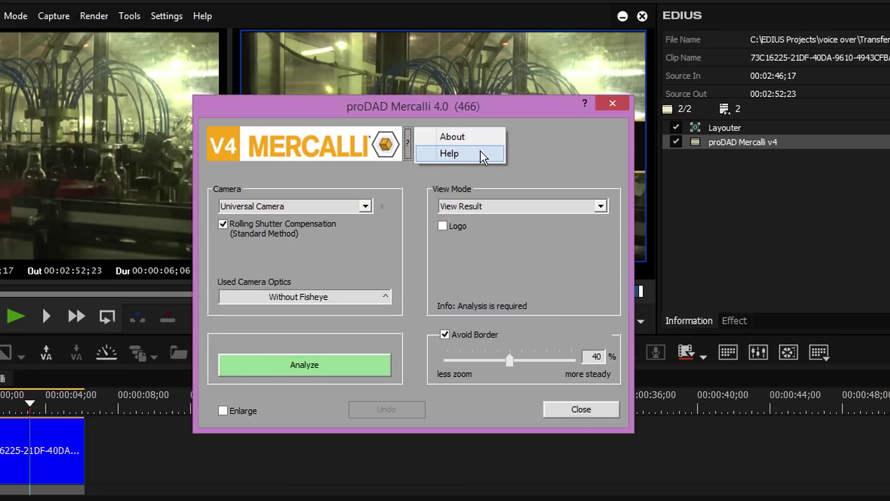
click(464, 136)
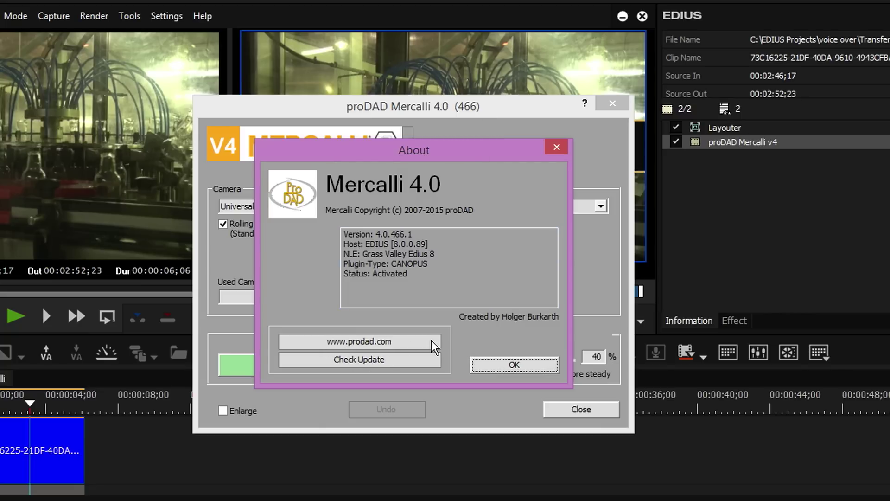
click(357, 359)
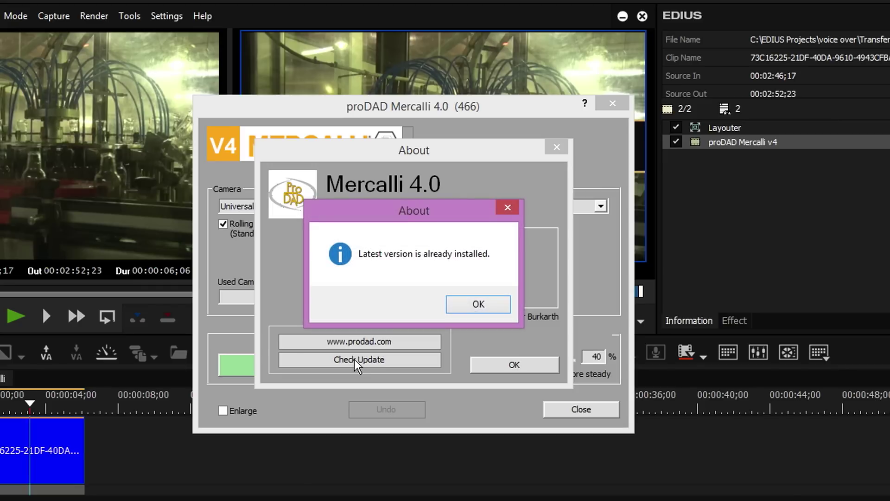
click(481, 305)
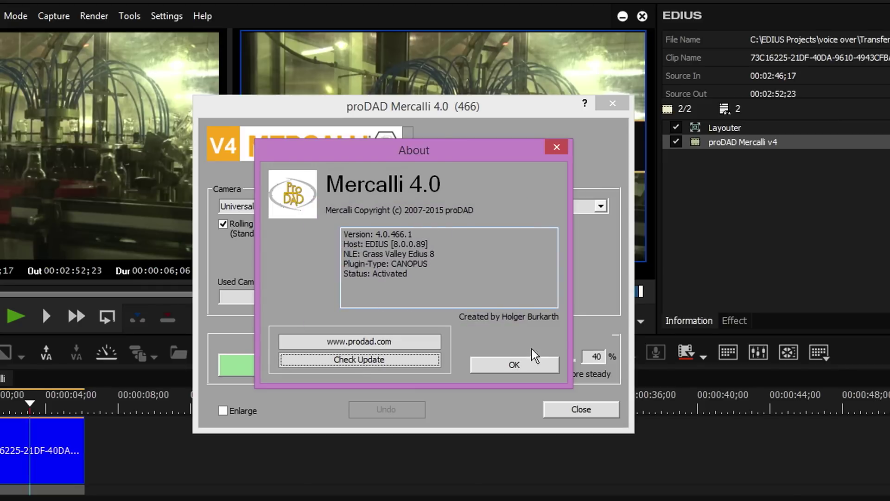
click(541, 371)
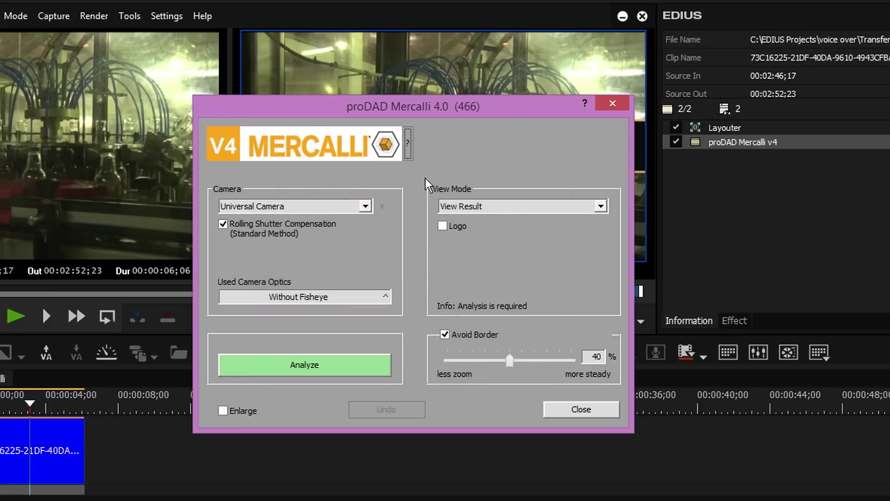
Move the Mercalli settings window off the preview and choose Universal Camera as the camera profile
drag(485, 109, 513, 177)
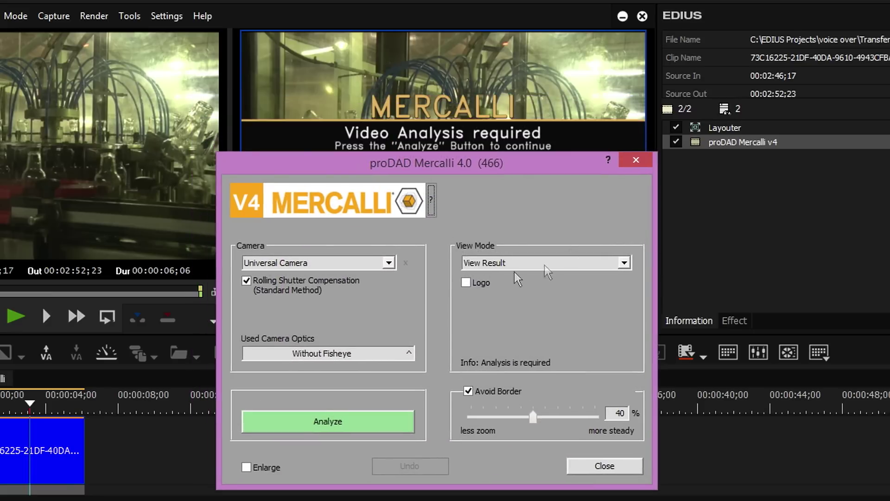
click(388, 263)
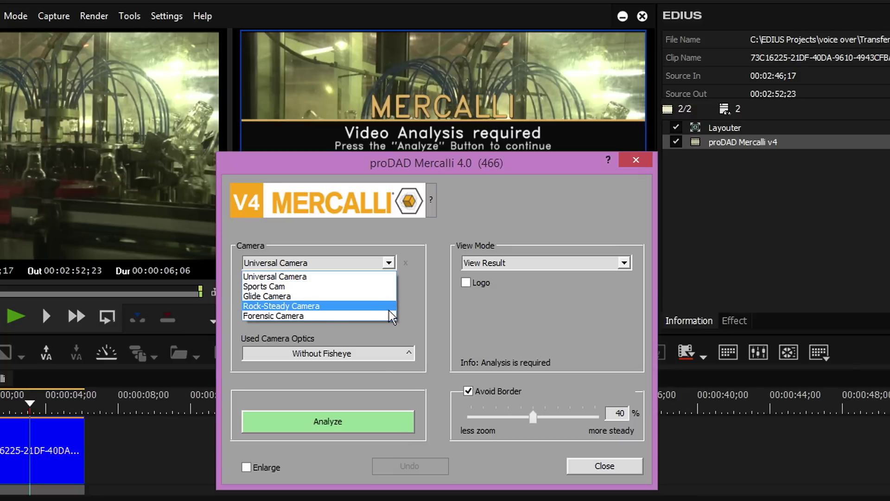
click(383, 276)
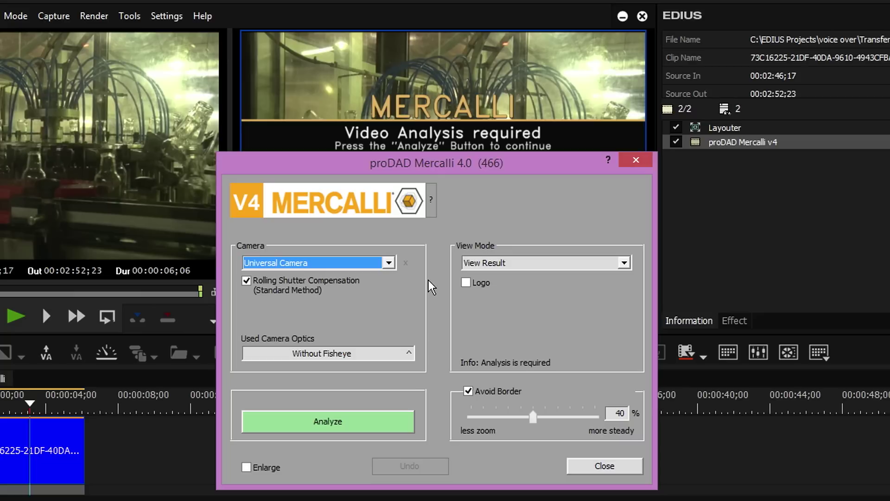
Look through the available camera optics profiles, including ActionPro and GoPro, without selecting one
click(411, 354)
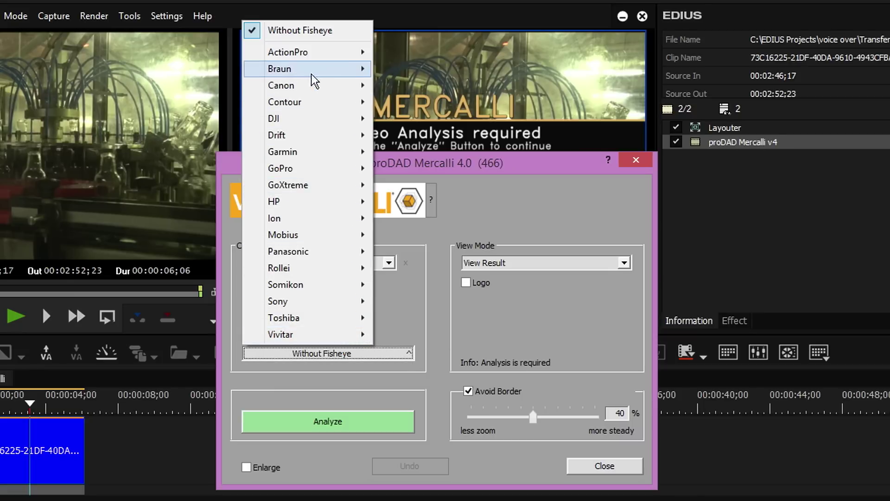
mouse_move(314, 58)
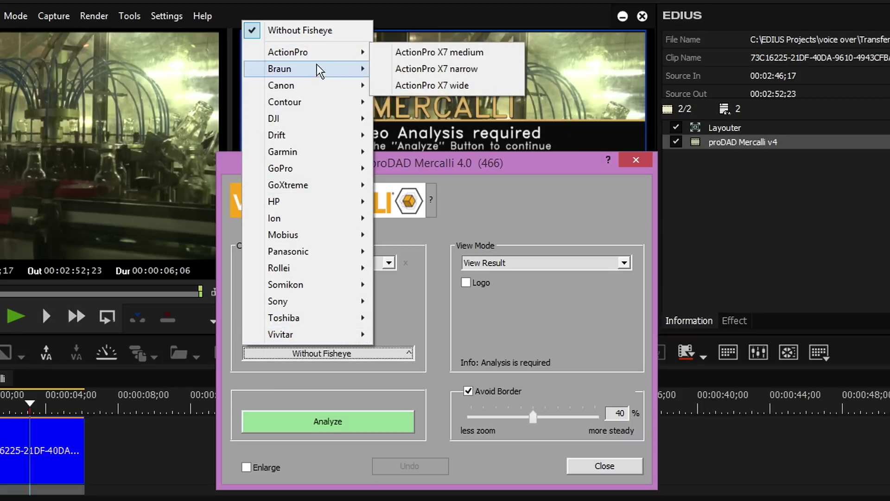
mouse_move(329, 177)
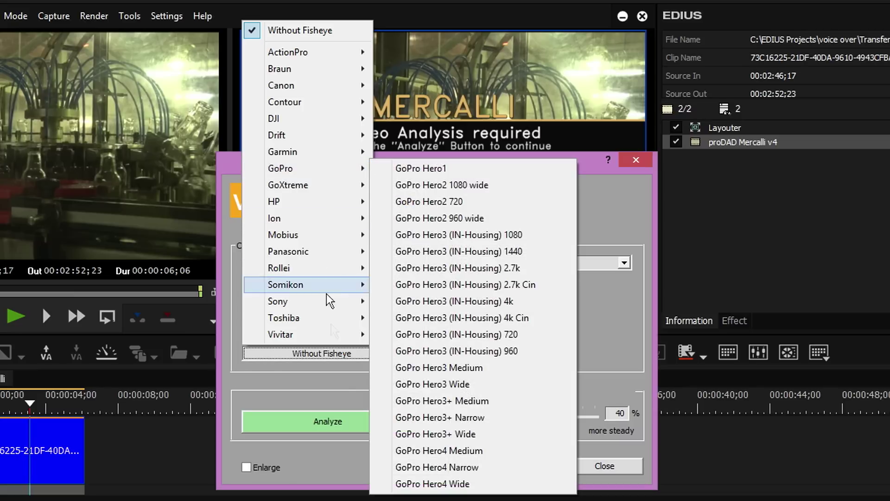
click(343, 382)
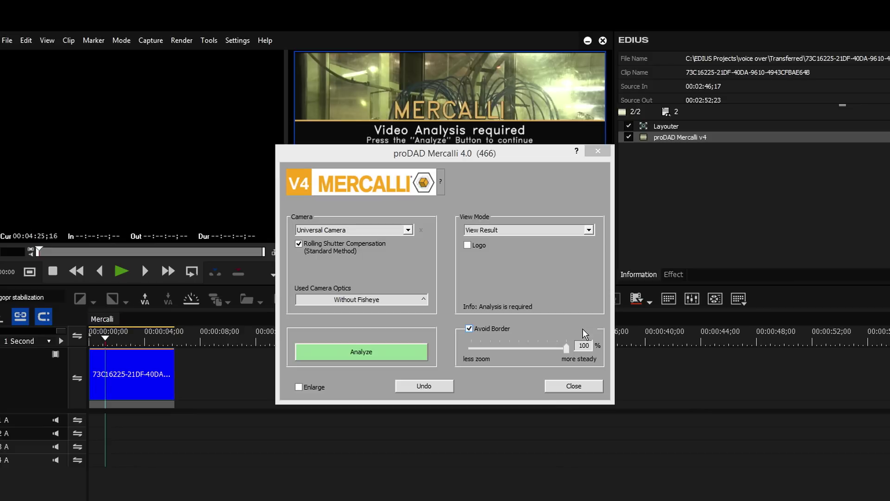
Analyze the clip with Mercalli and play back the stabilized result on the timeline
click(384, 358)
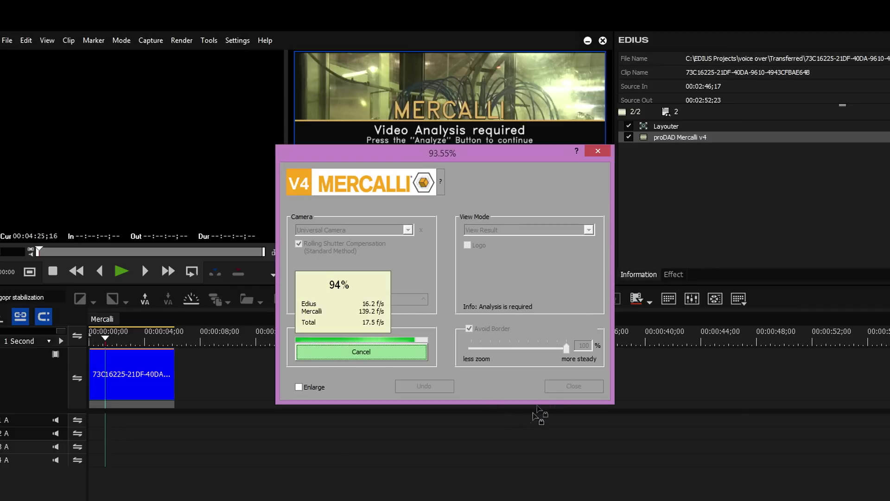
click(566, 385)
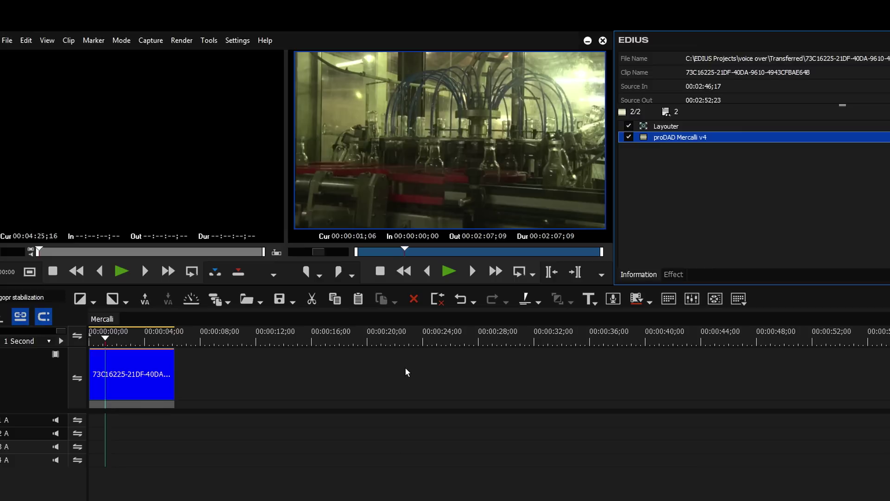
key(space)
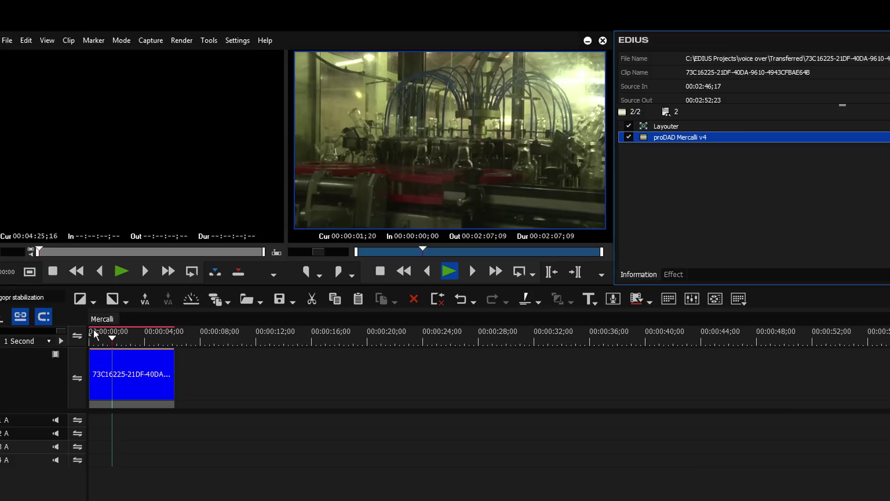
key(space)
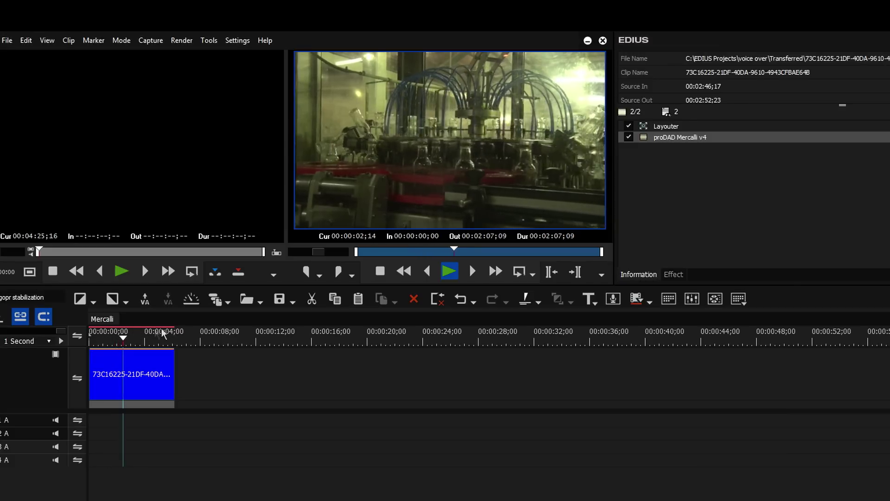
key(space)
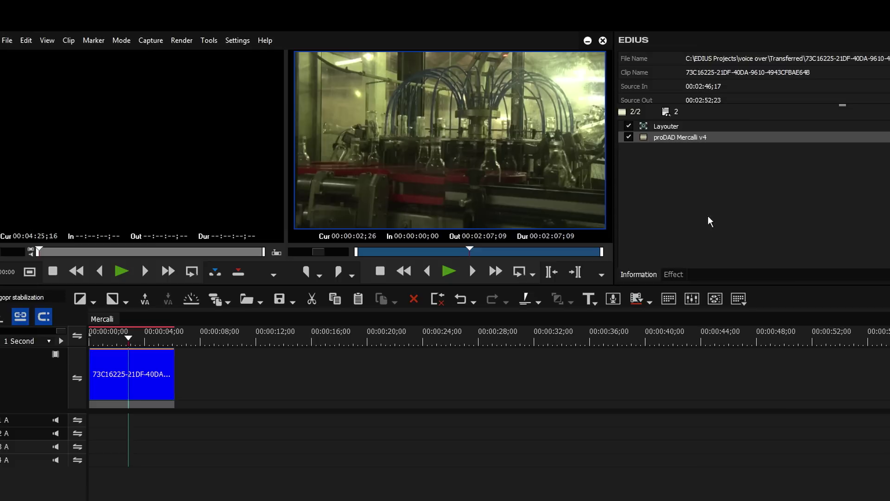
Reopen the clip's Mercalli settings, expand them with Enlarge and enable Hardware Acceleration
double_click(700, 138)
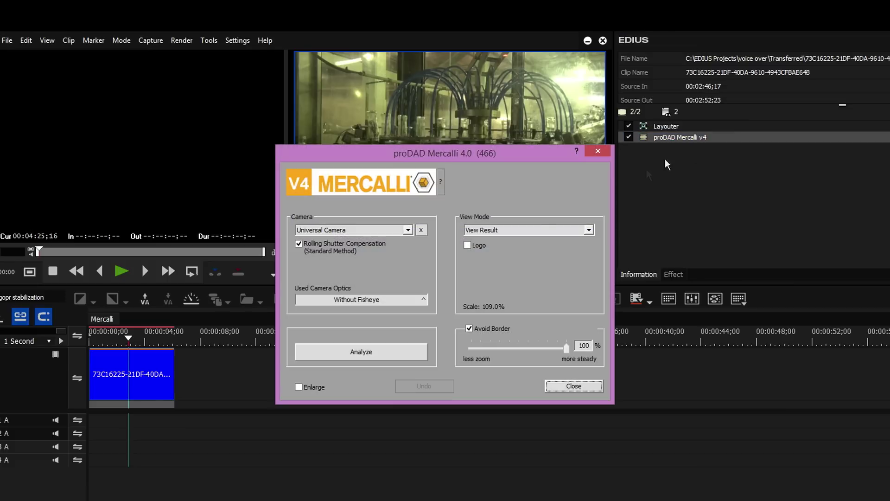
click(309, 390)
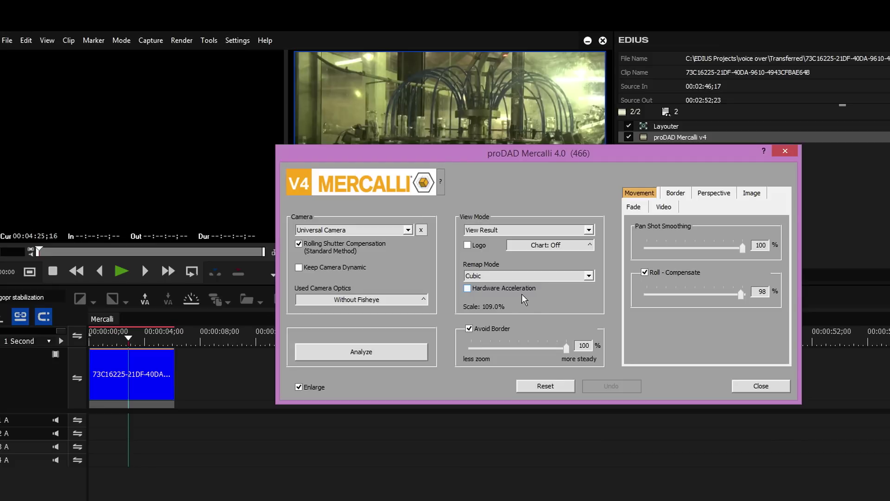
click(467, 288)
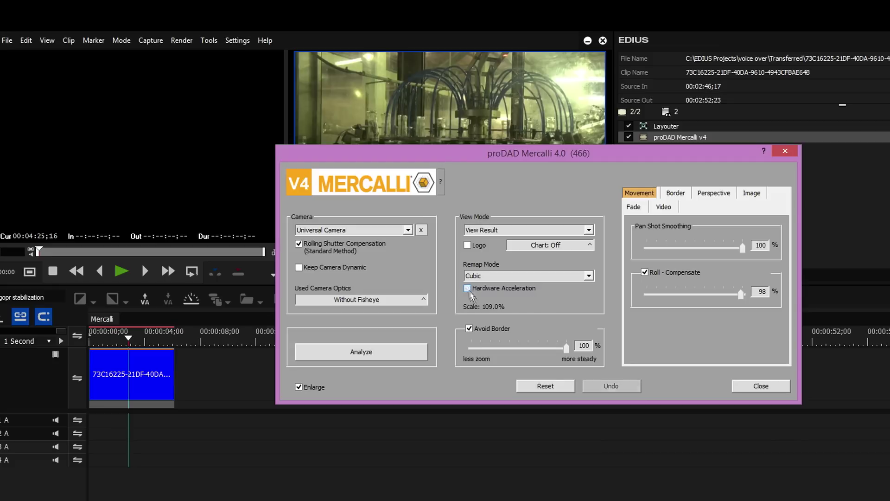
click(759, 388)
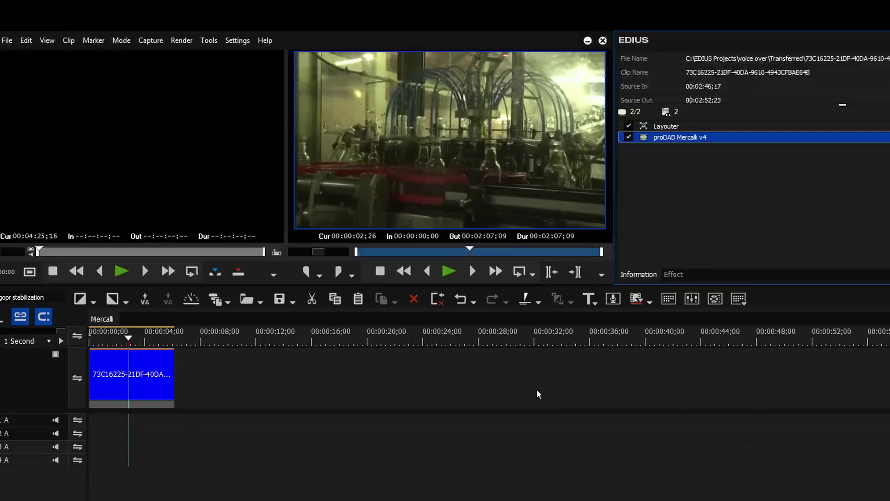
Play the stabilized clip from the start of the timeline to check its playback
click(109, 343)
key(Home)
key(space)
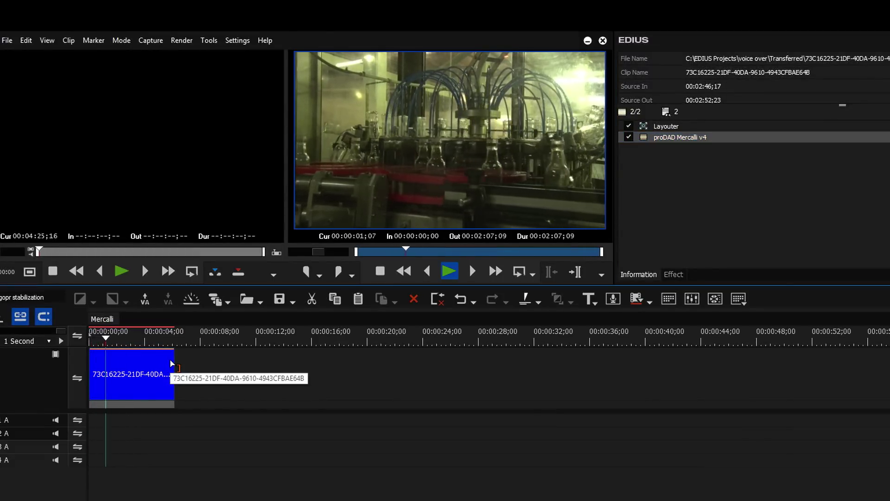
key(space)
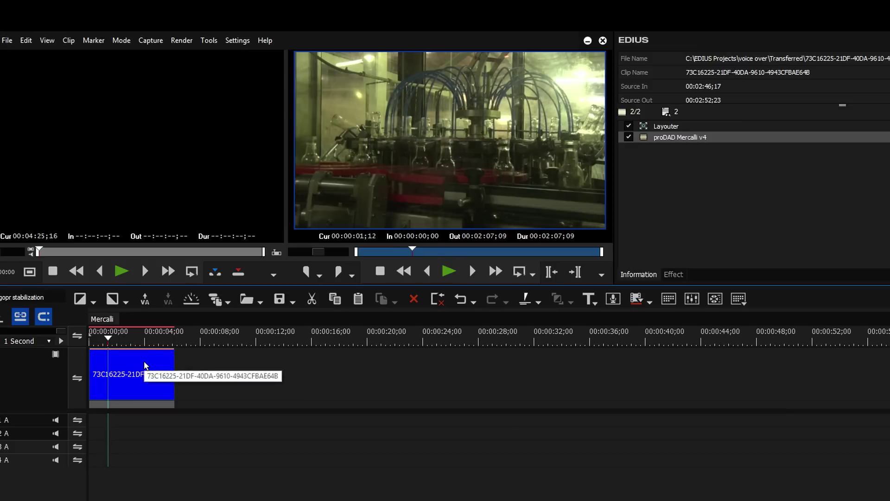
key(shift+g)
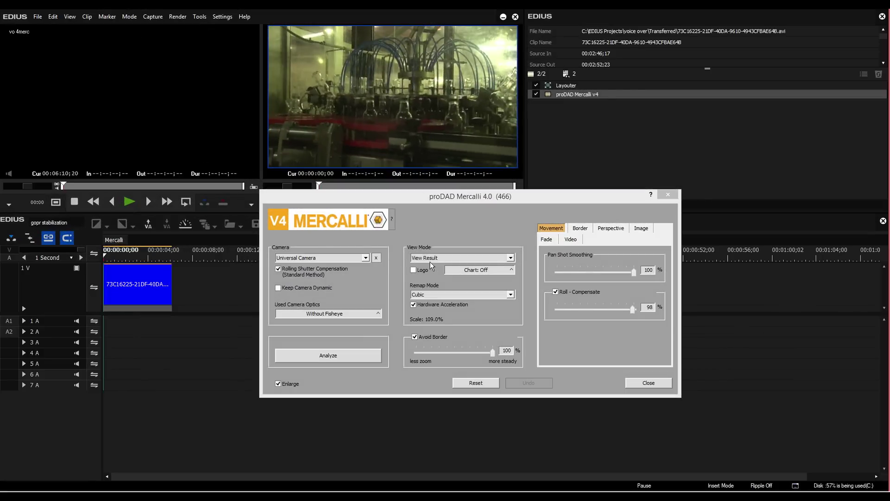
Try the Horizontal Compare view mode and inspect the Remap Mode options without changing the remap mode
click(456, 258)
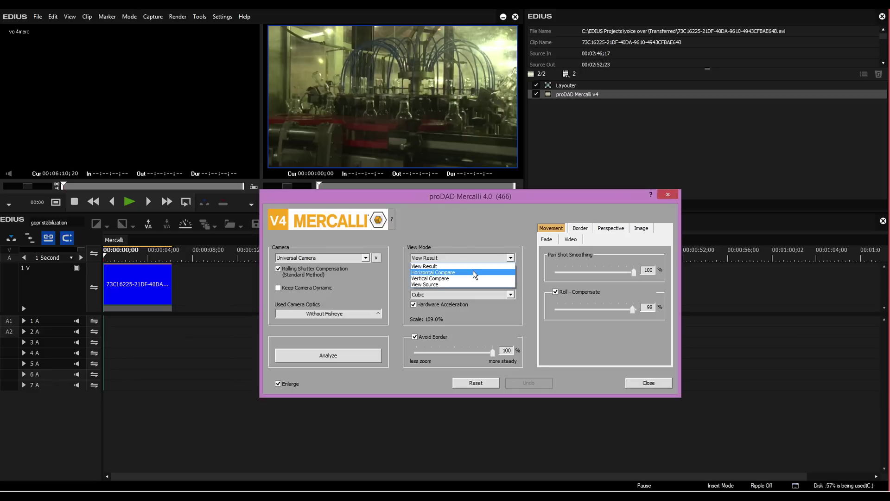
click(474, 274)
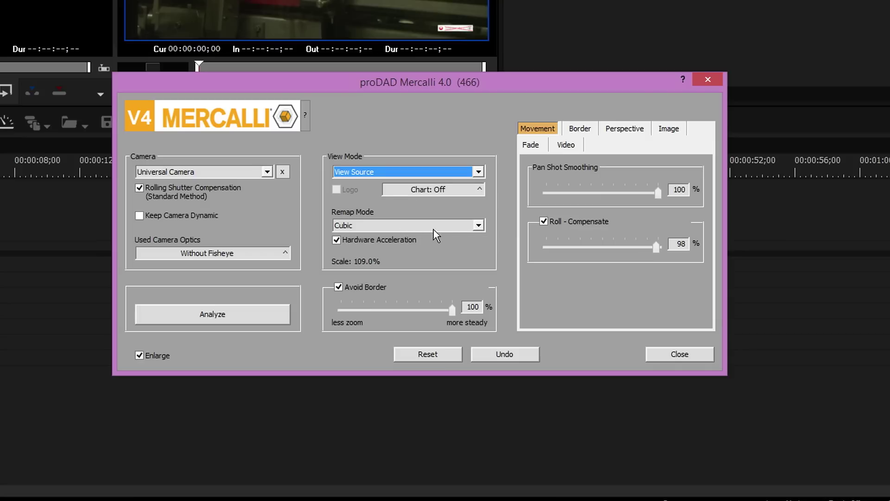
click(479, 226)
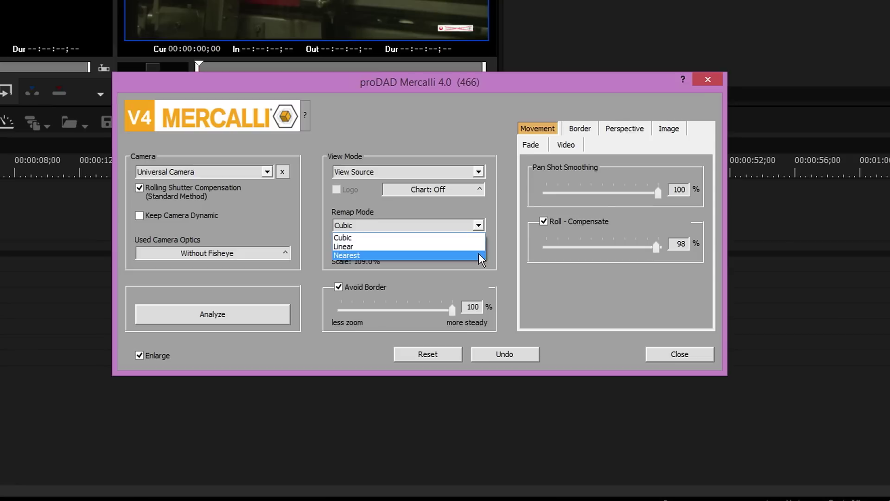
click(521, 288)
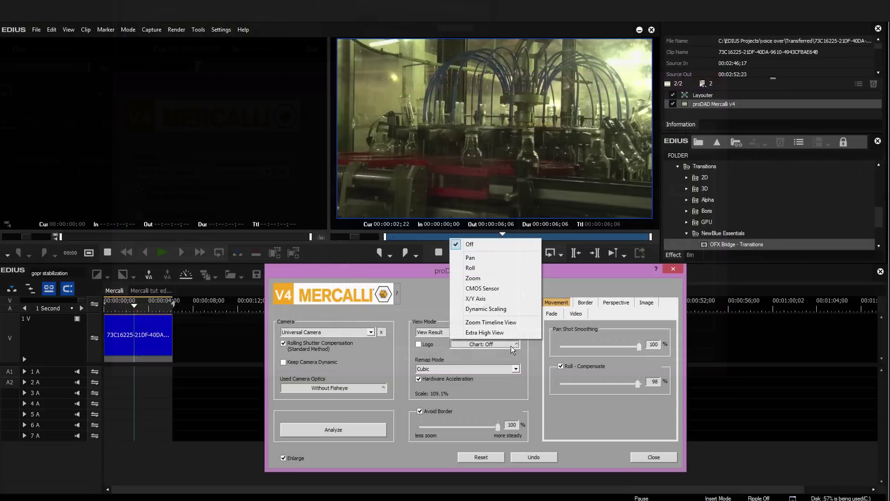
Display the Roll chart in Extra High View and lower the Roll - Compensate amount
click(485, 268)
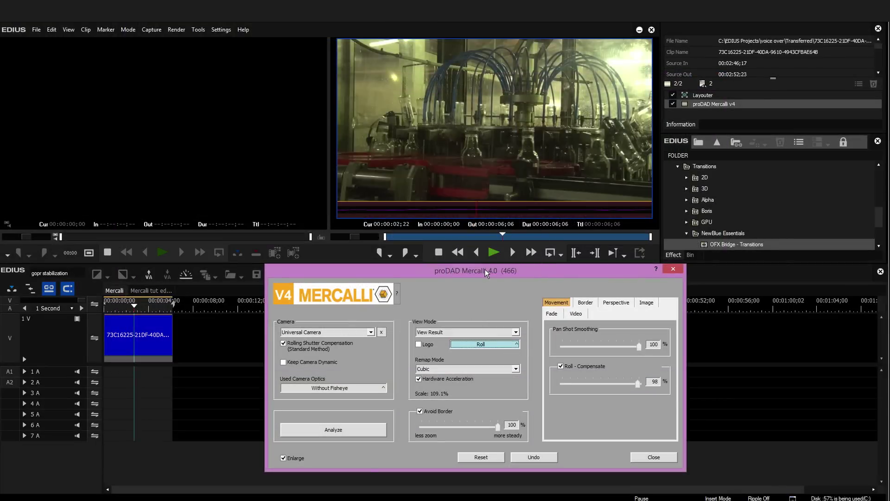
click(514, 345)
click(519, 333)
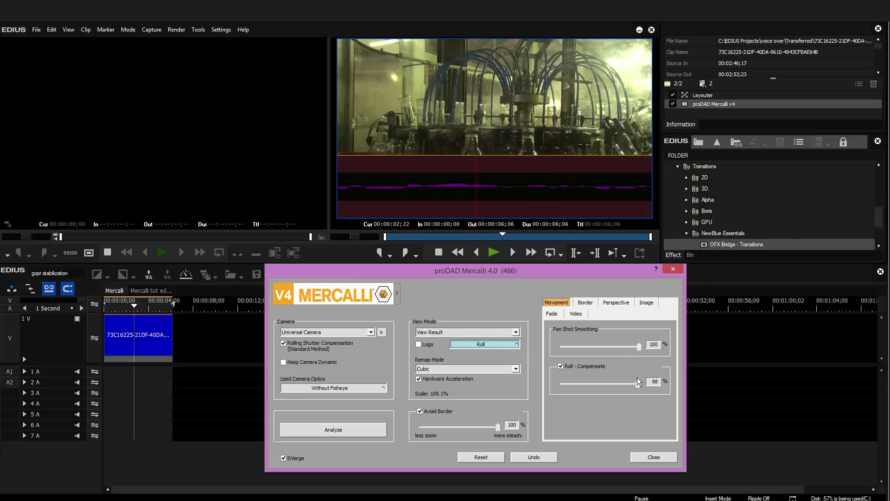
drag(637, 387, 593, 382)
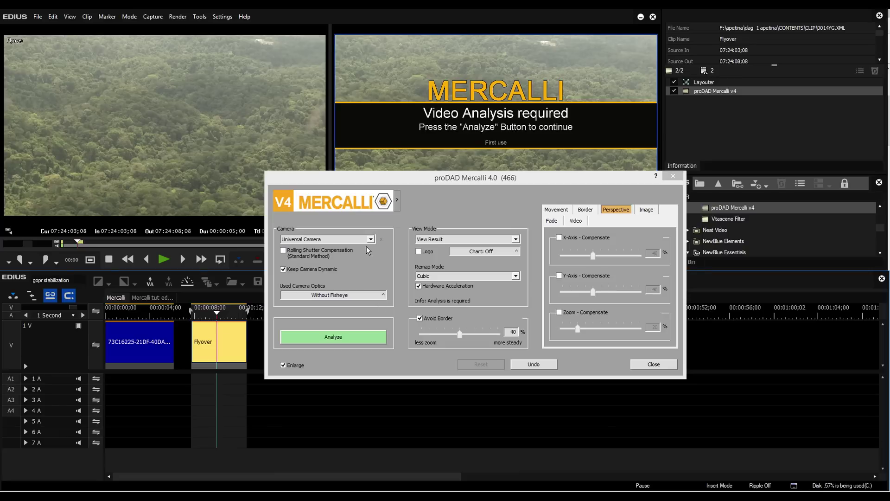
Stabilize the Flyover clip with the Rock-Steady Camera profile and scrub through it, keeping the Mercalli dialog clear of the preview
click(370, 239)
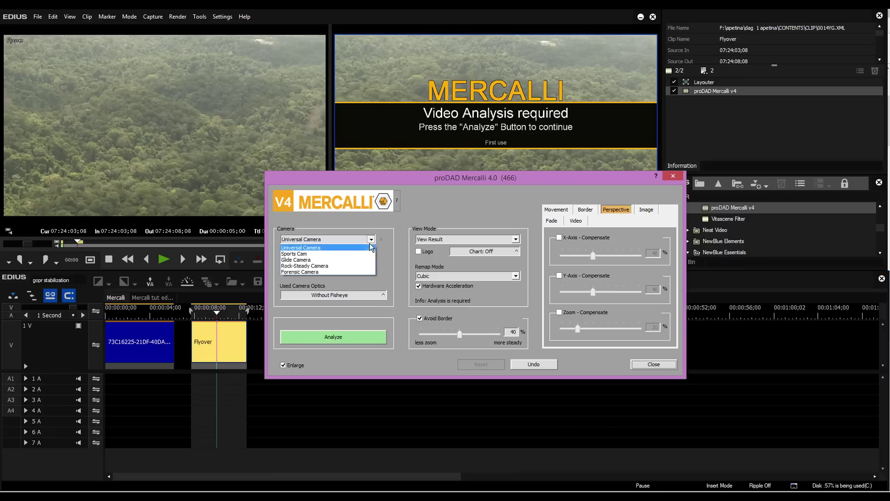
click(359, 266)
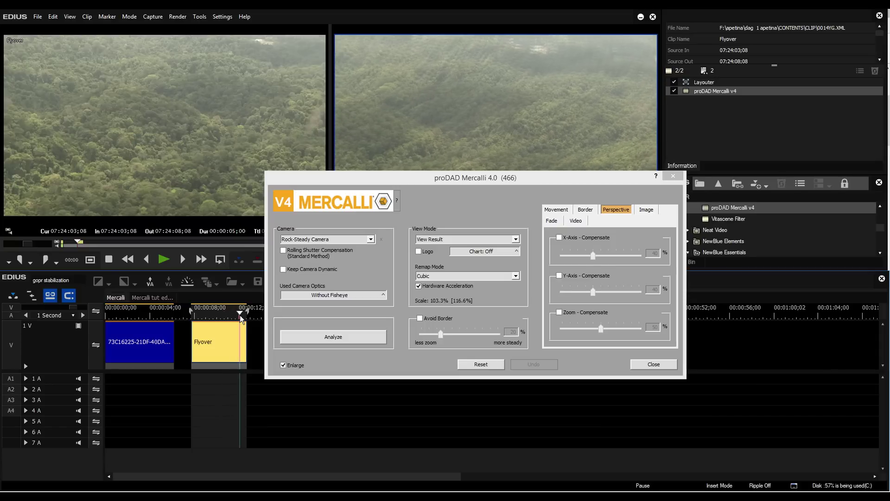
drag(230, 318, 227, 319)
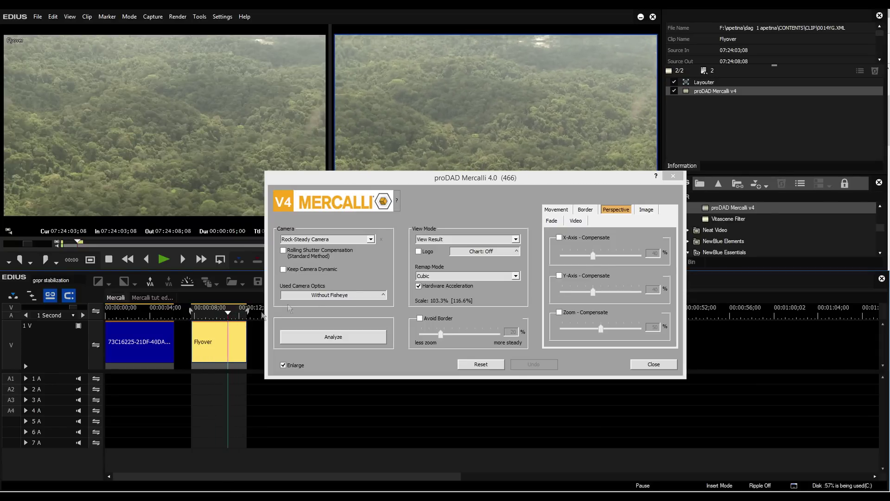
drag(472, 180, 505, 280)
drag(207, 313, 227, 314)
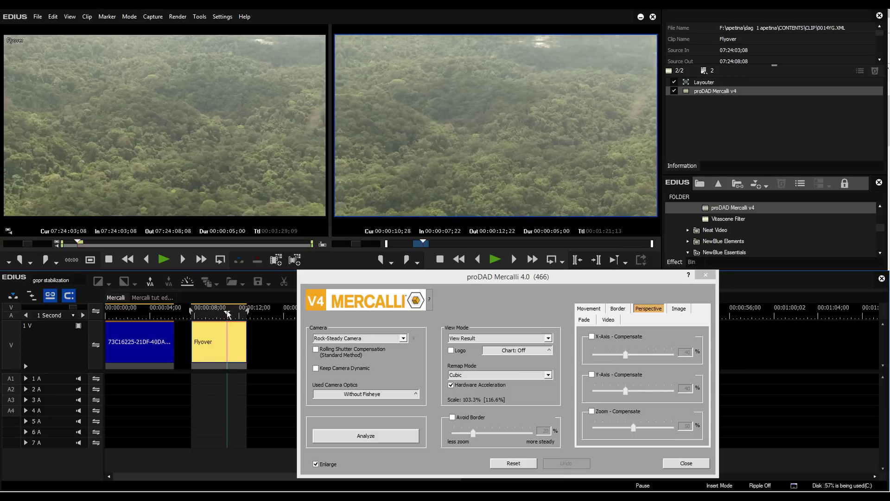
Turn off Video Color Filling in the border settings and play and scrub the Flyover clip to check its edges
click(618, 309)
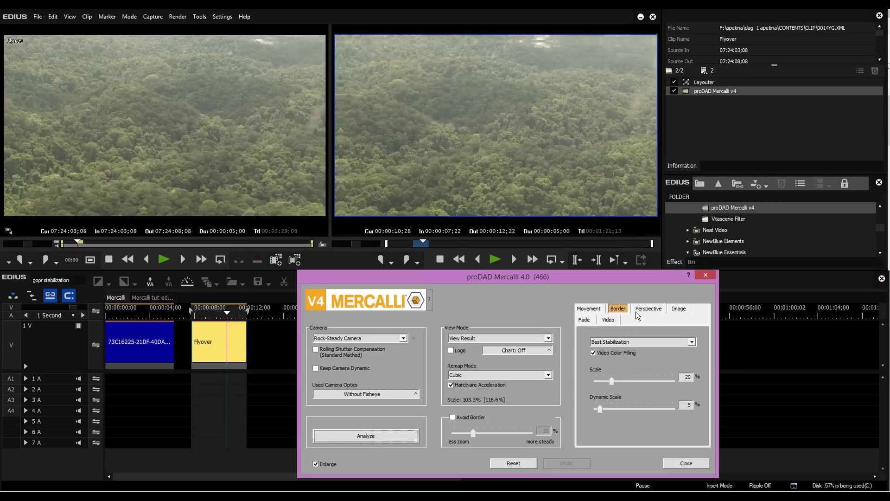
click(594, 353)
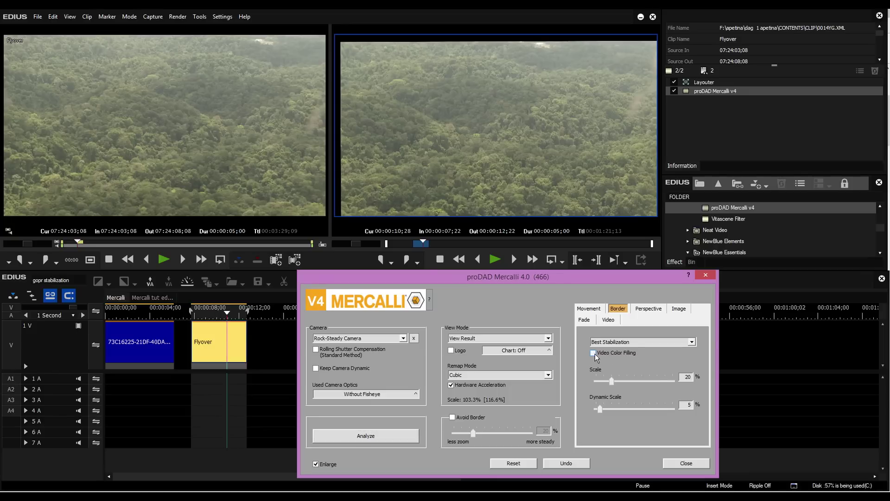
click(204, 314)
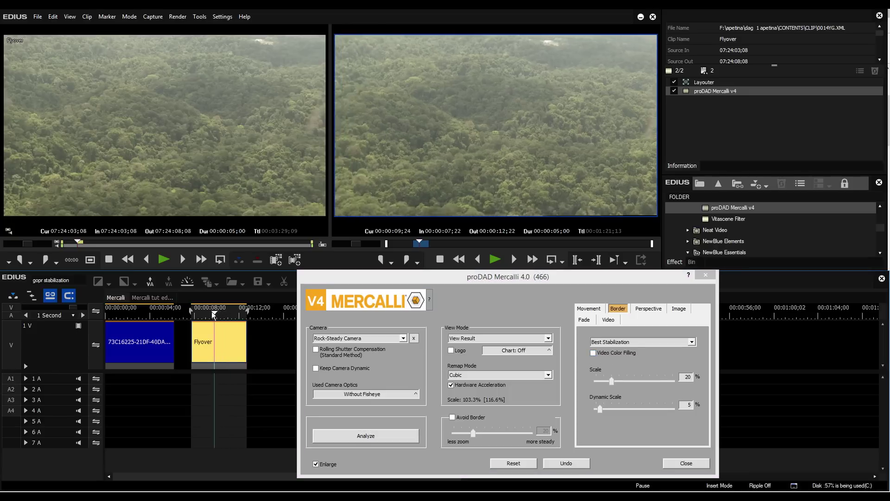
key(space)
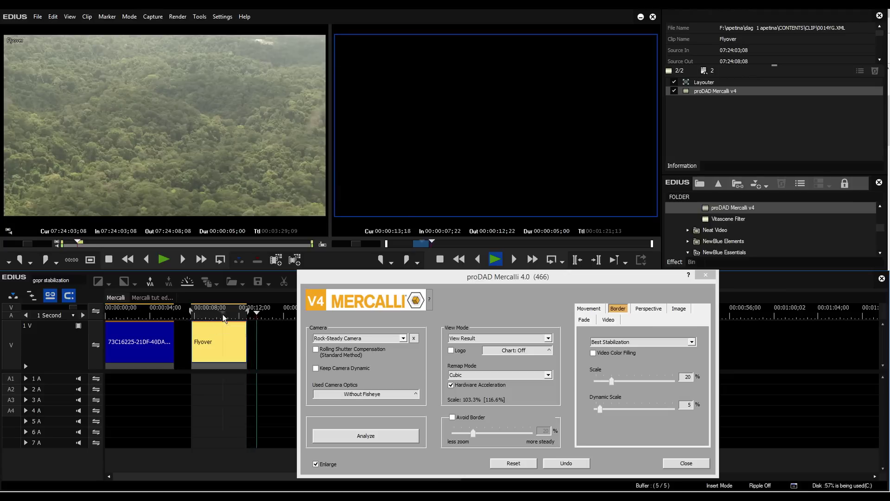
click(209, 318)
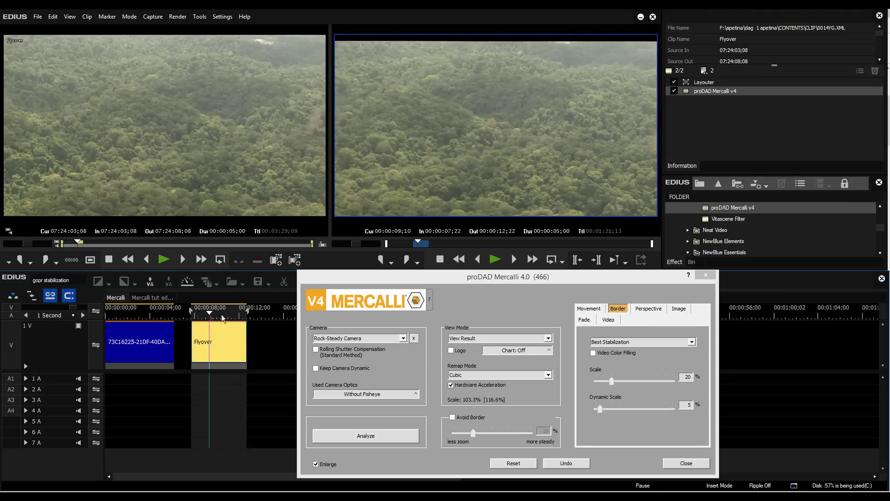
click(464, 278)
click(217, 315)
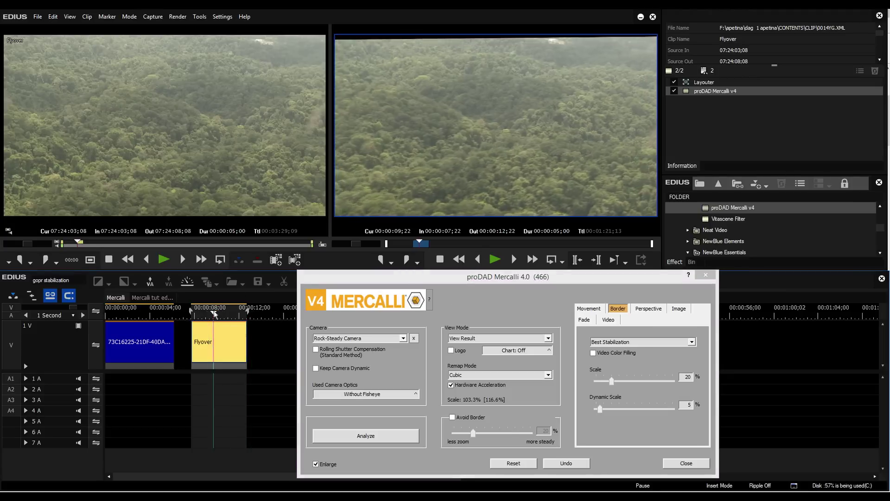
drag(217, 315, 211, 314)
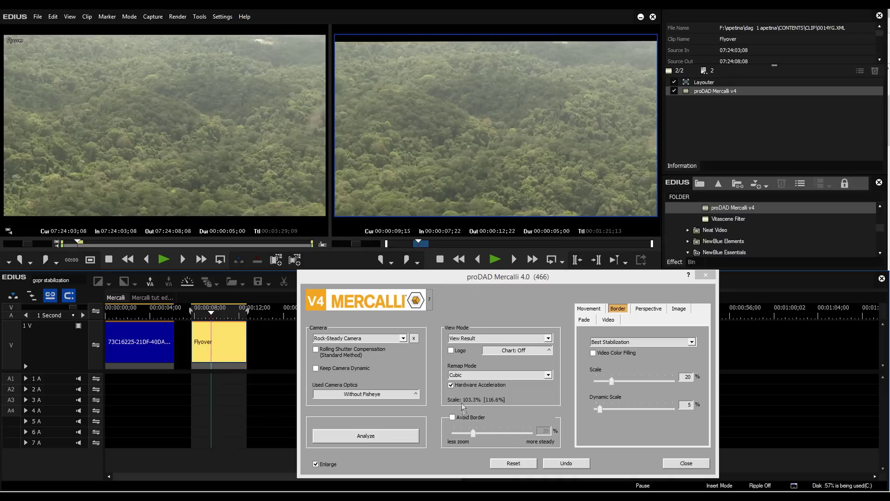
Enable Avoid Border, scrub the clip to check its edges, and raise the Avoid Border amount to 70%
click(463, 419)
click(464, 418)
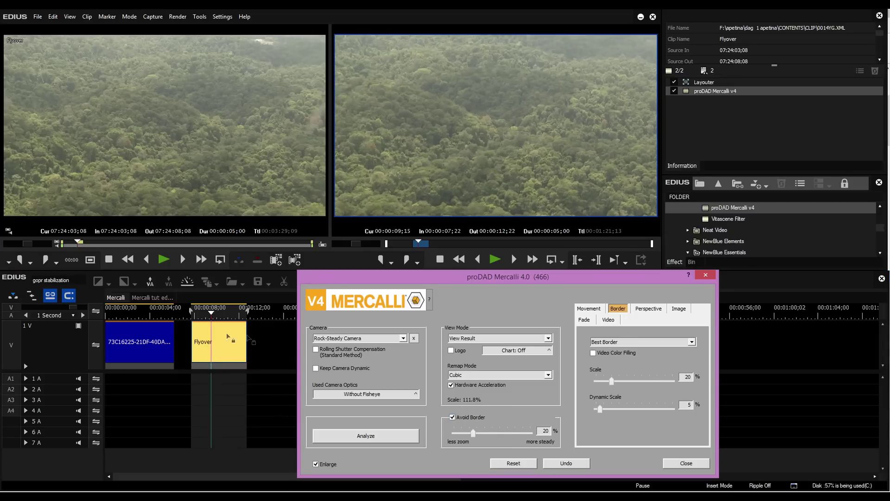
mouse_move(211, 320)
mouse_down()
mouse_move(199, 315)
mouse_move(207, 315)
mouse_up()
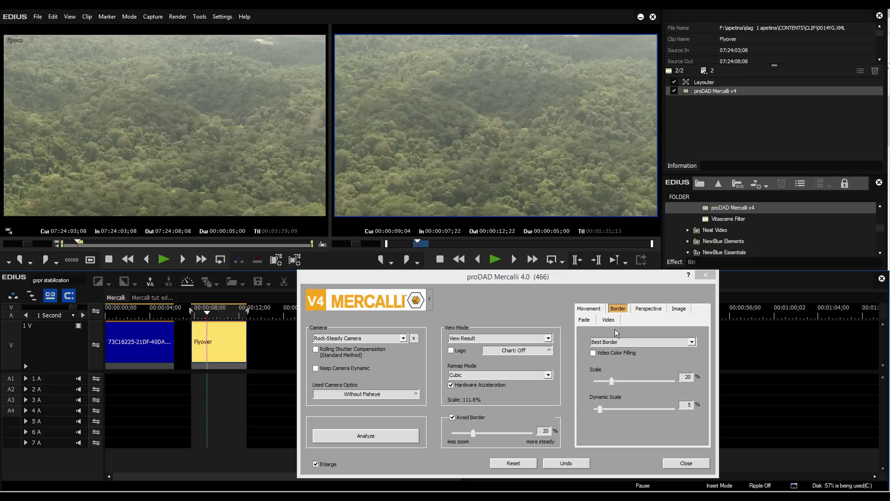
drag(473, 433, 521, 435)
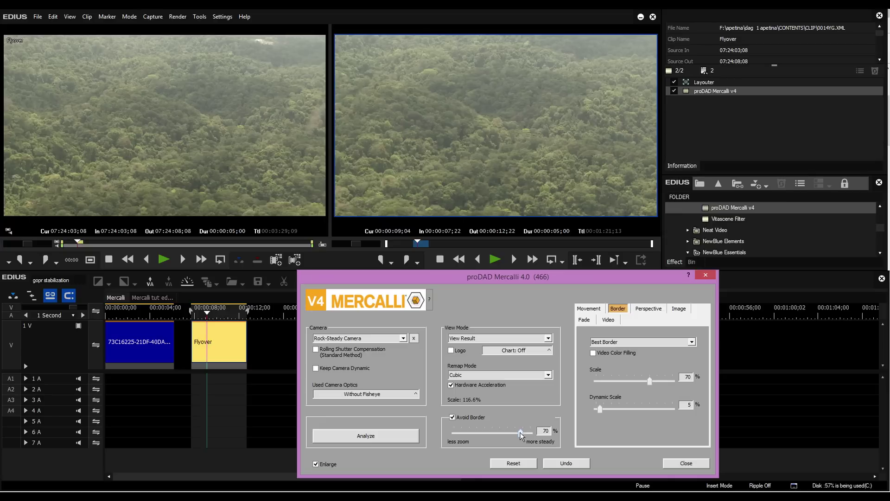
Reset the Mercalli settings and select the Rock-Steady Camera profile again
click(513, 462)
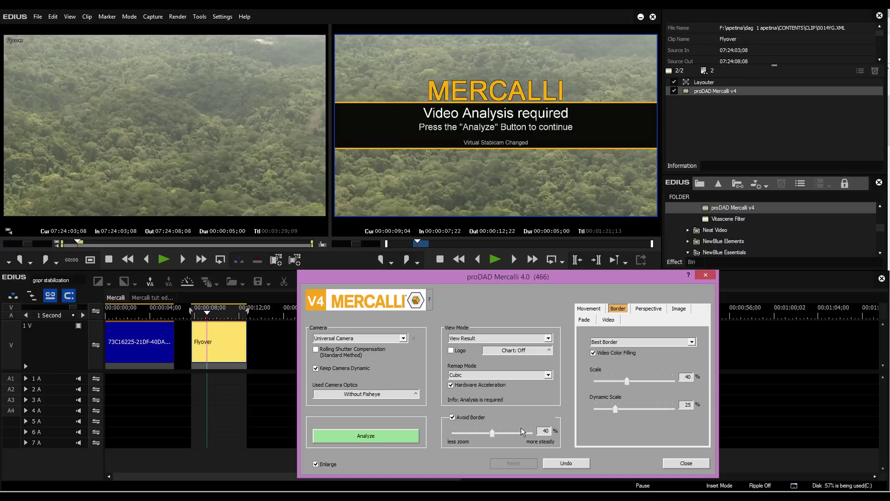
click(392, 342)
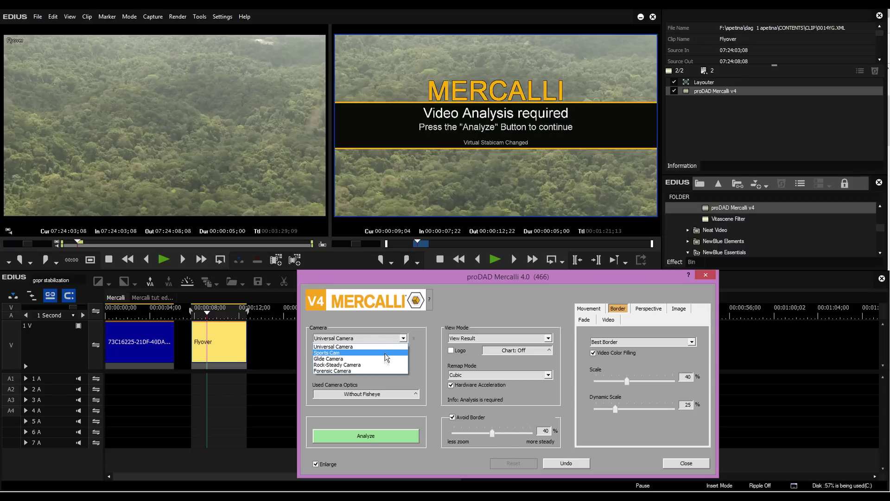
click(352, 354)
Enable Avoid Border at 15% and check the Flyover clip's edges at several points on the timeline
click(477, 417)
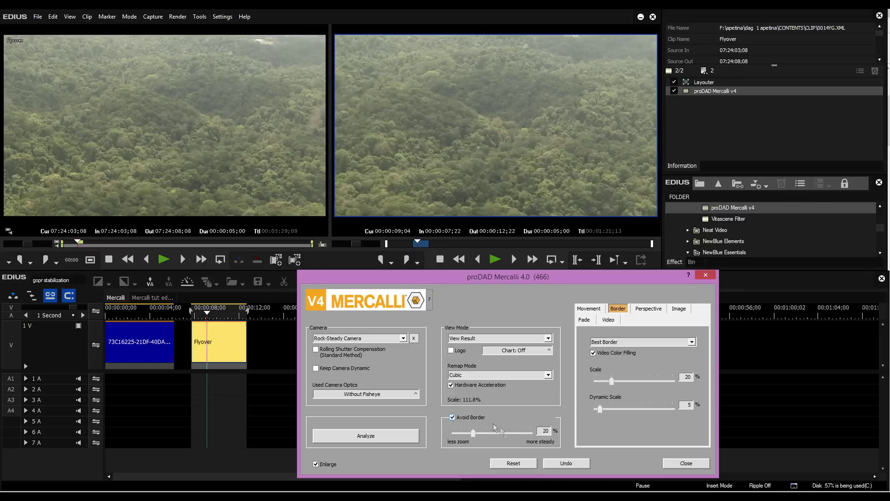
drag(473, 433, 469, 436)
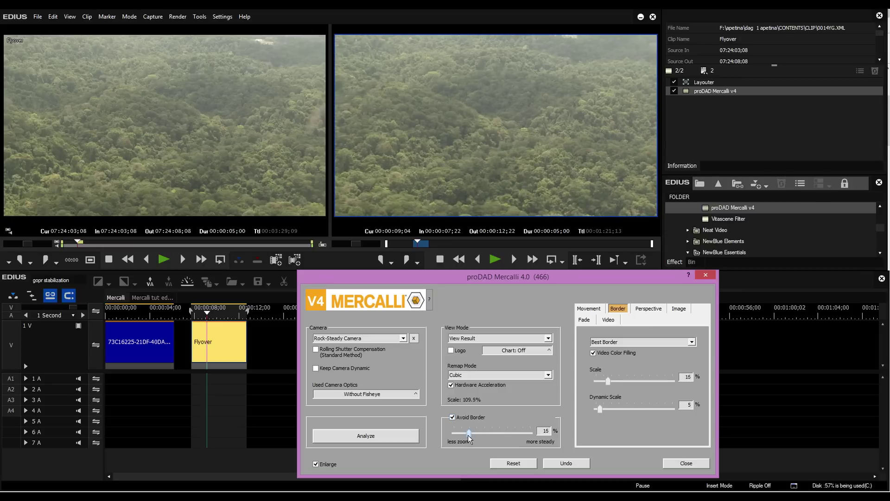
click(234, 316)
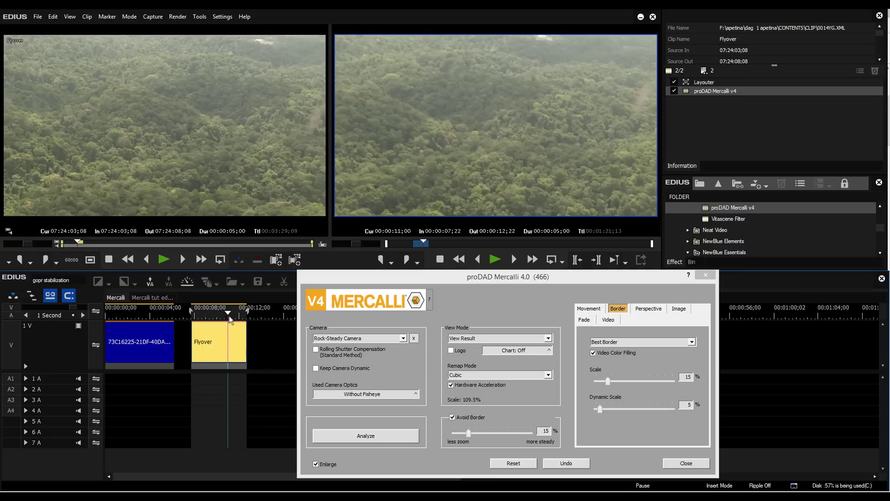
click(225, 317)
click(226, 318)
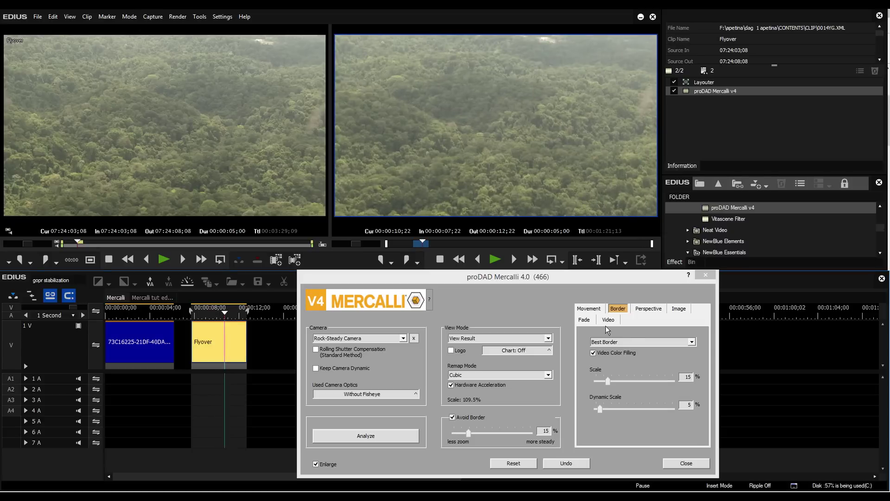
Review the available border modes and set the border mode to Best Stabilization
click(604, 343)
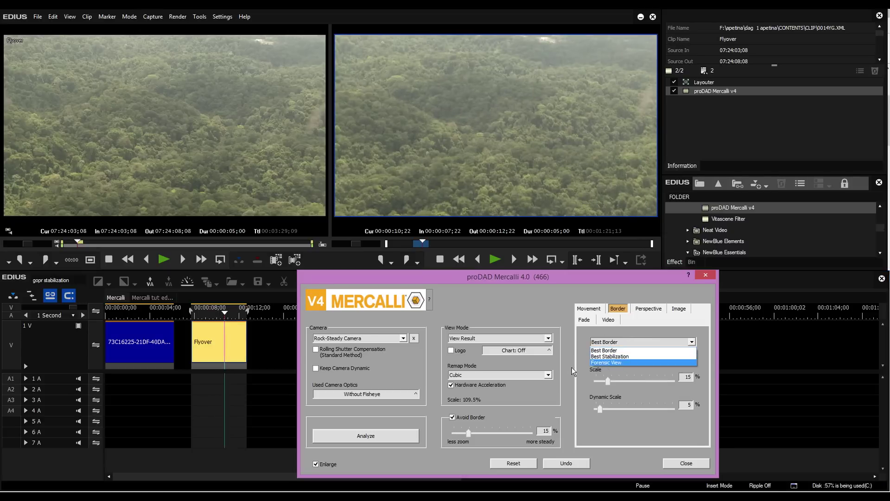
click(495, 420)
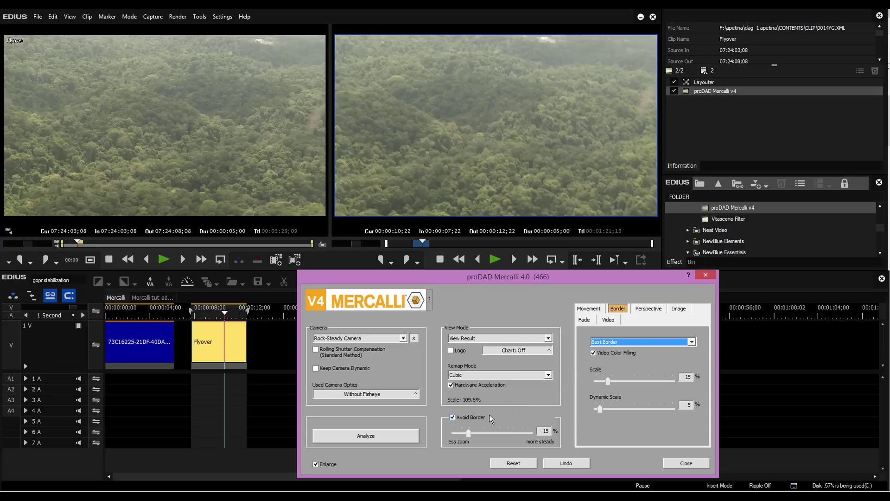
click(610, 344)
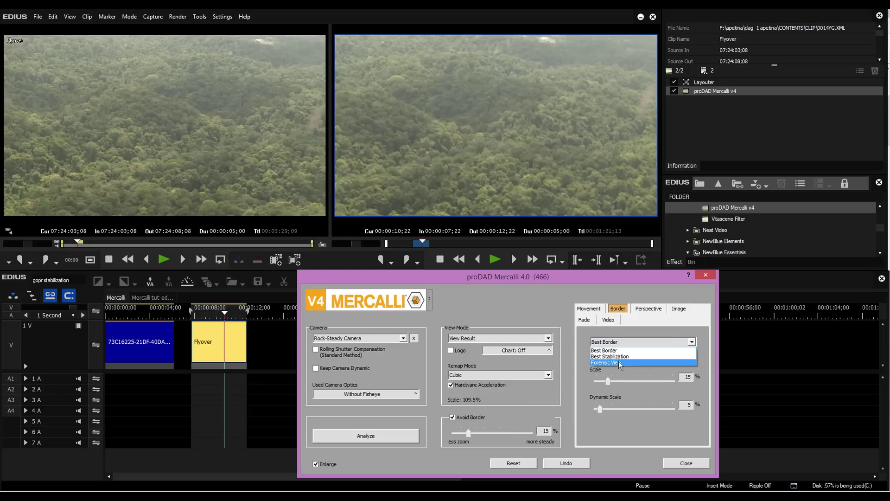
click(619, 361)
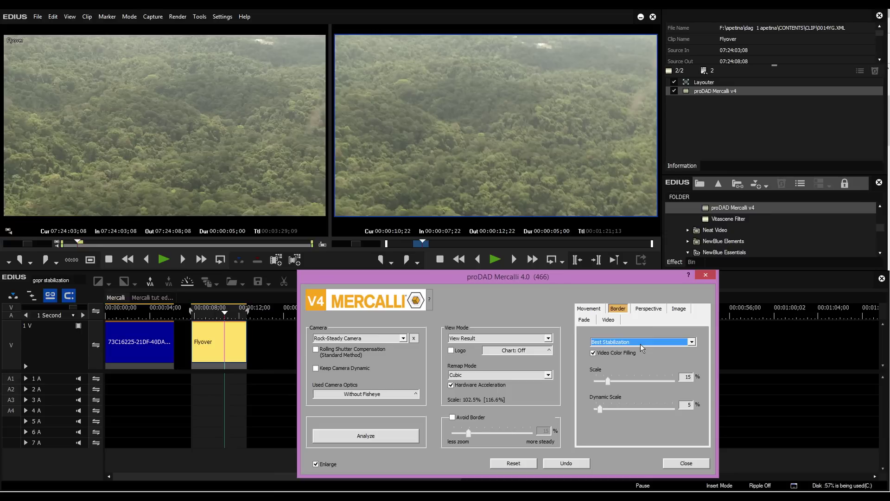
Turn off Video Color Filling for the border and scrub the Flyover clip to a frame with uncovered edges
click(596, 309)
click(679, 308)
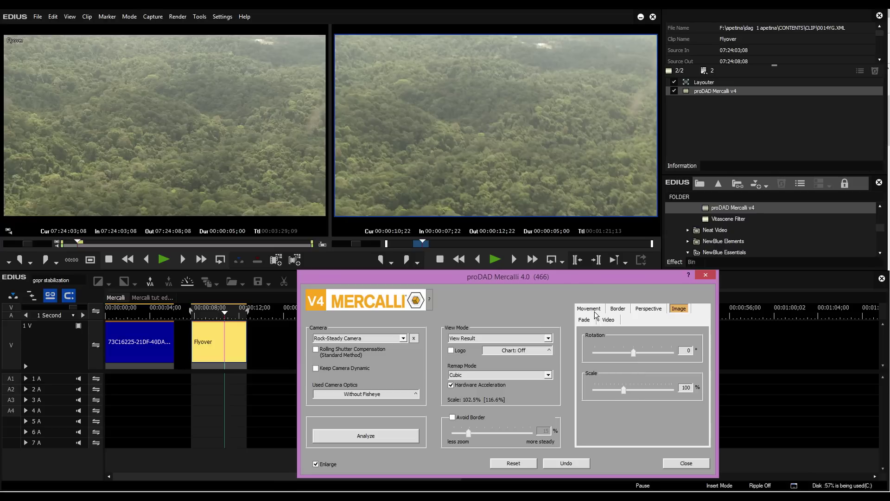
click(207, 316)
drag(207, 318, 201, 319)
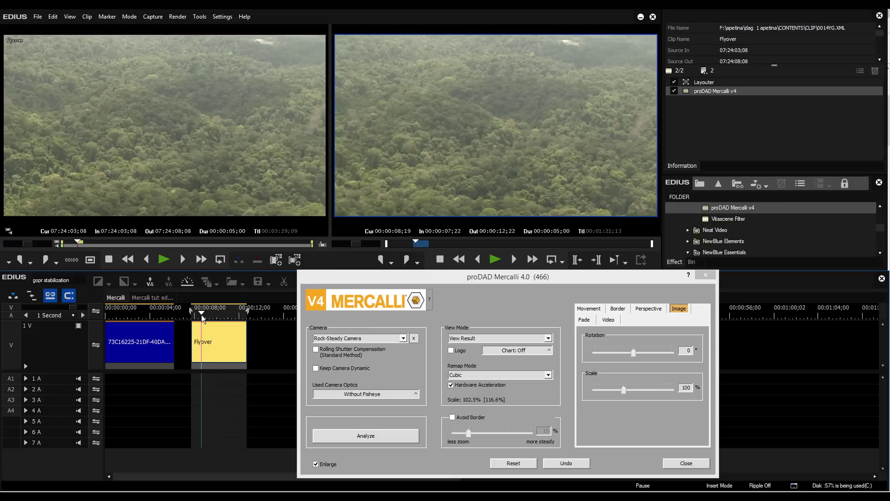
click(648, 310)
click(618, 309)
click(210, 317)
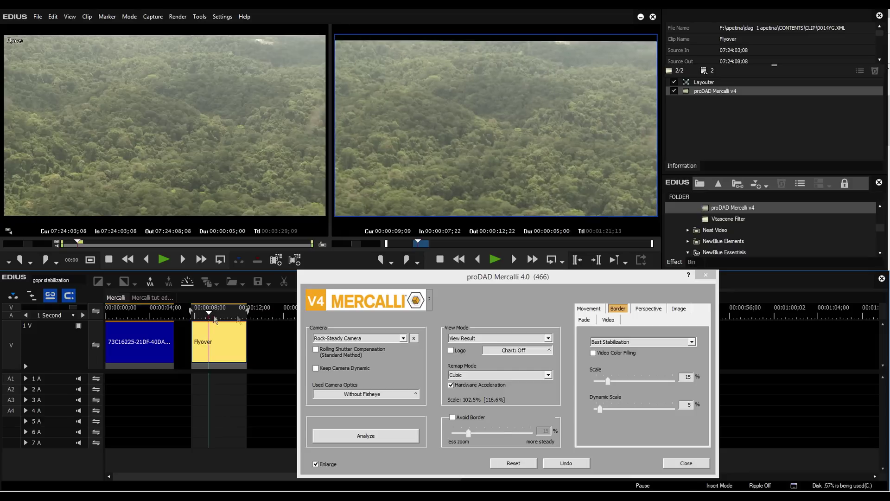
Set the image scale to 106% to cover the exposed borders and scrub the clip to check the edges
click(679, 309)
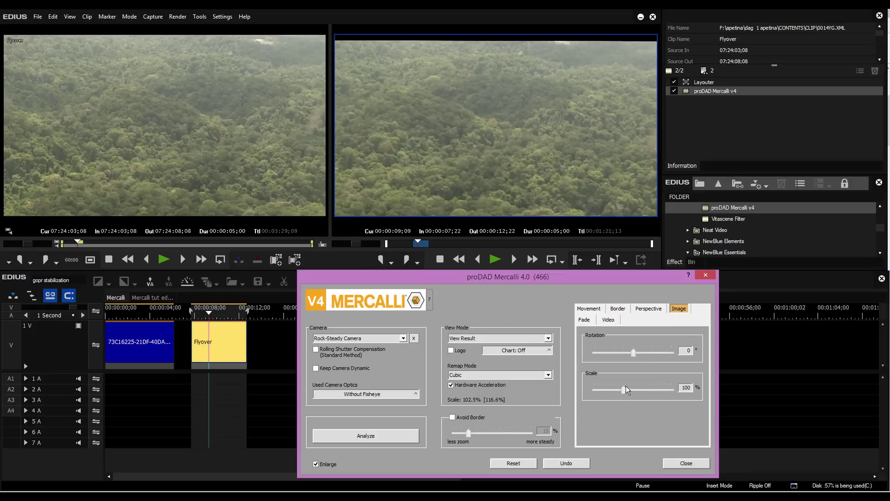
drag(624, 388, 626, 389)
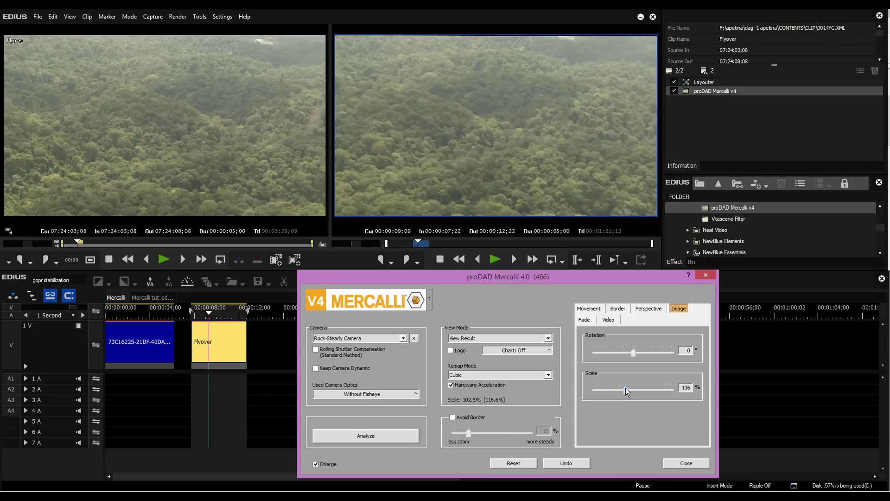
click(219, 316)
drag(220, 315, 224, 317)
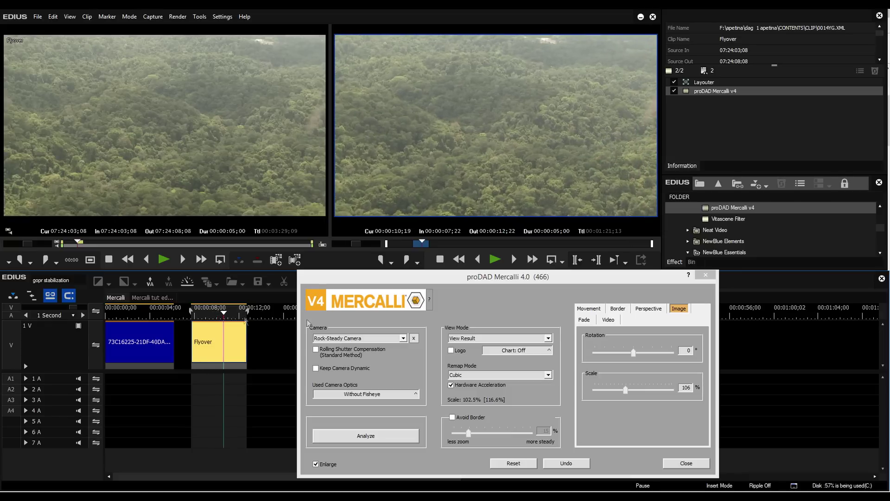
Try Pan Shot Smoothing at 64% while scrubbing the clip, and reduce it further to 41%
click(588, 308)
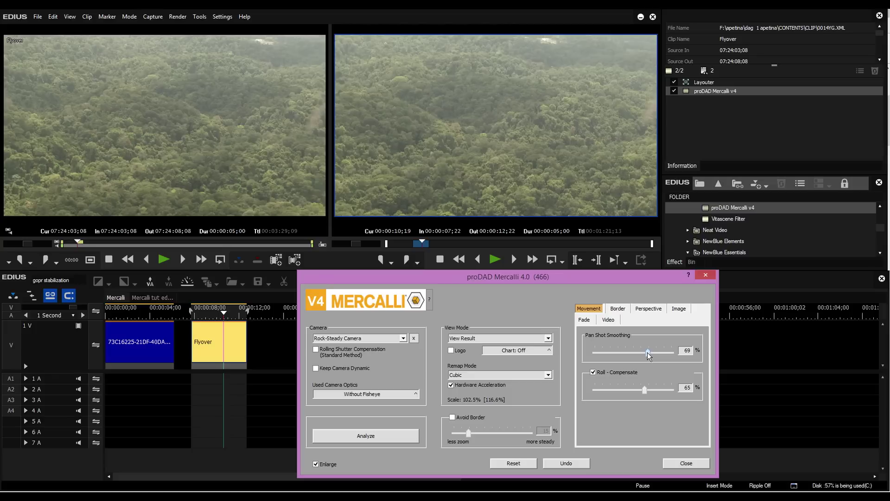
drag(647, 353, 645, 353)
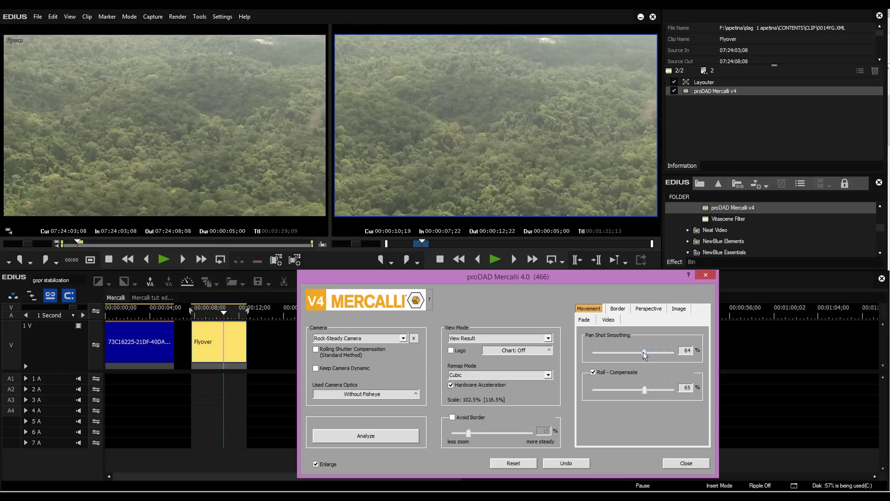
click(205, 315)
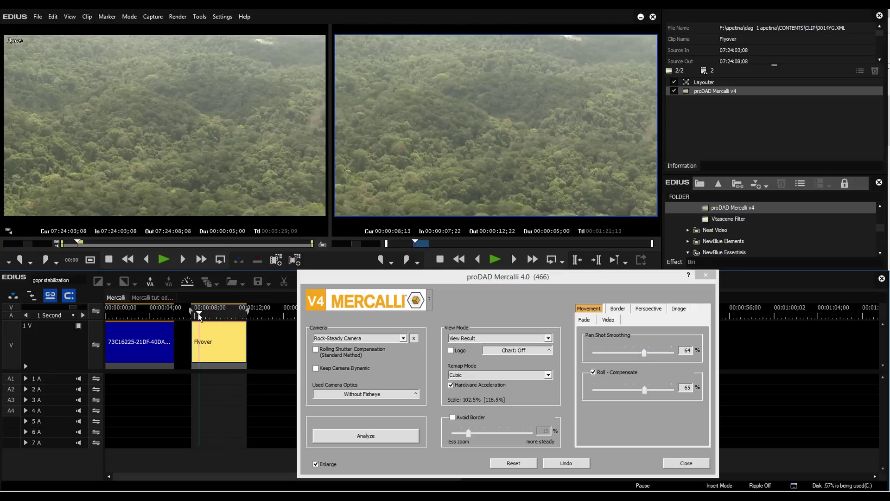
click(211, 315)
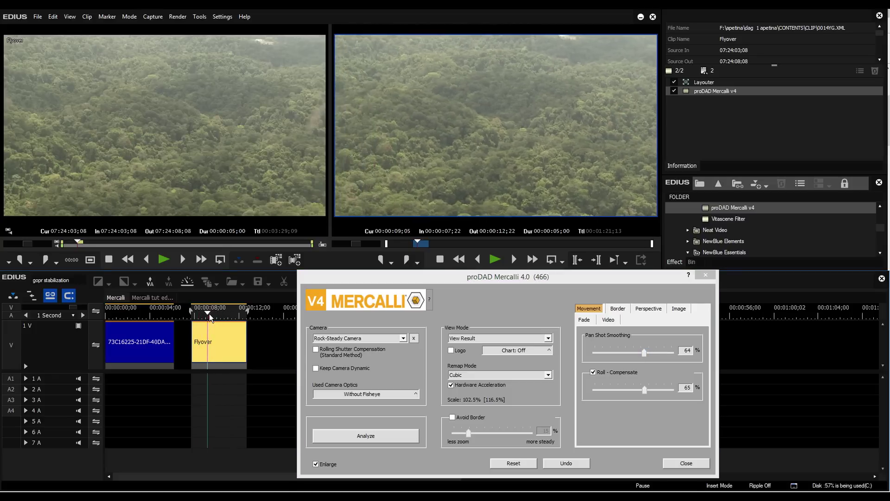
click(644, 353)
drag(648, 357, 629, 360)
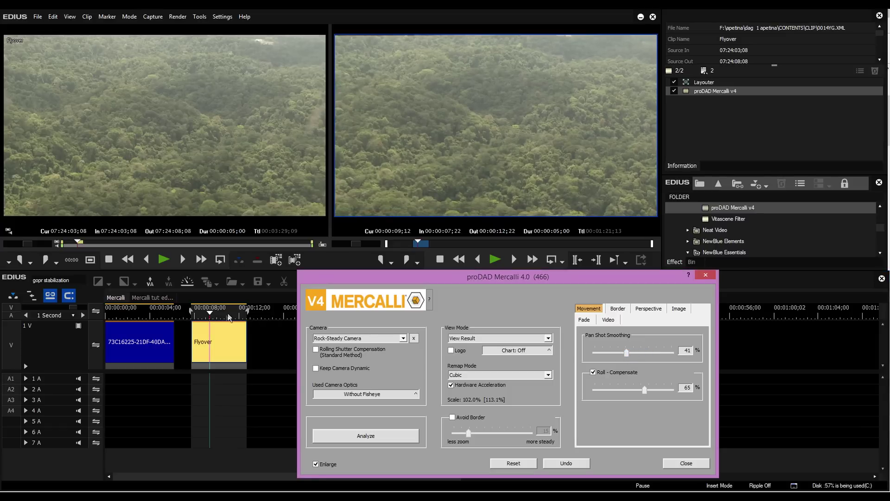
Set the image scale to 107% and scrub the Flyover clip to check its edges
click(189, 317)
mouse_move(189, 318)
mouse_down()
mouse_move(211, 321)
mouse_move(199, 322)
mouse_up()
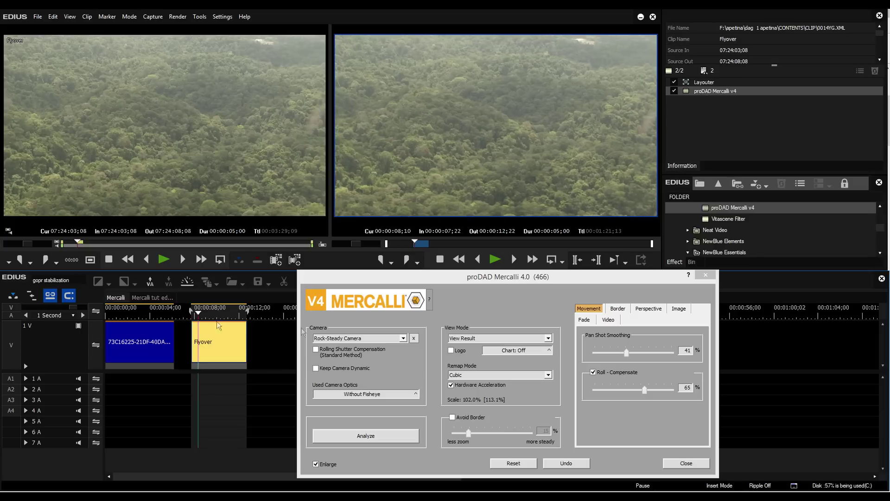
click(679, 309)
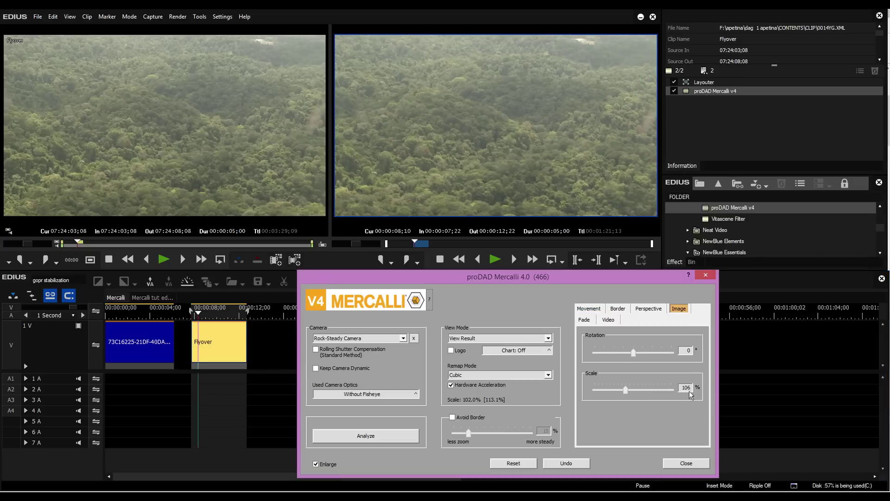
drag(625, 391, 626, 391)
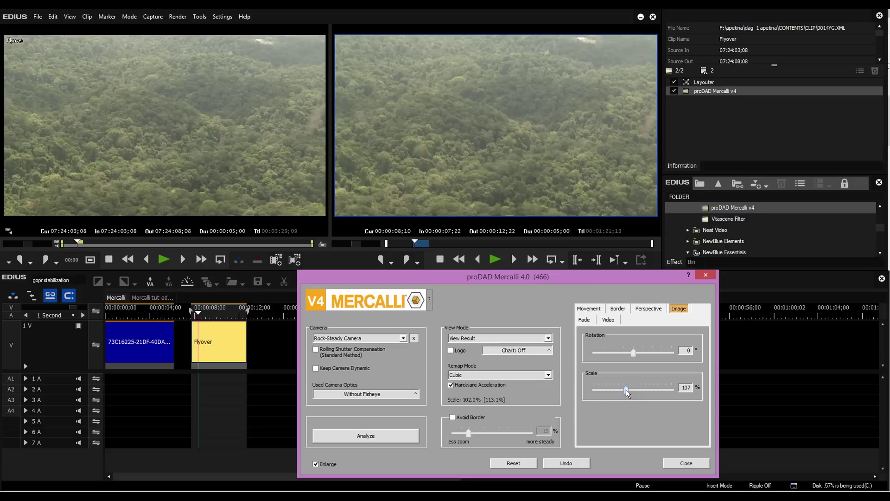
click(214, 315)
drag(218, 316, 197, 318)
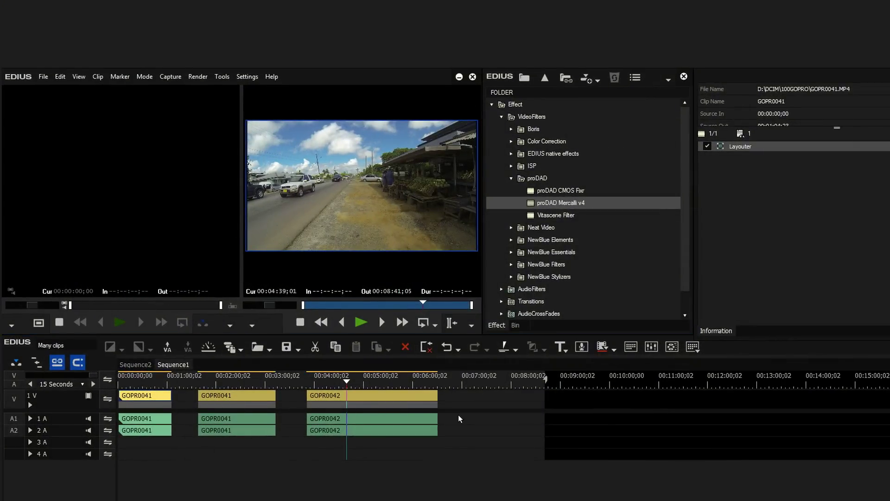
Try proDAD Mercalli v4 with the Glide Camera profile on the GOPR0042 clip alone, and delete the filter from it
click(429, 402)
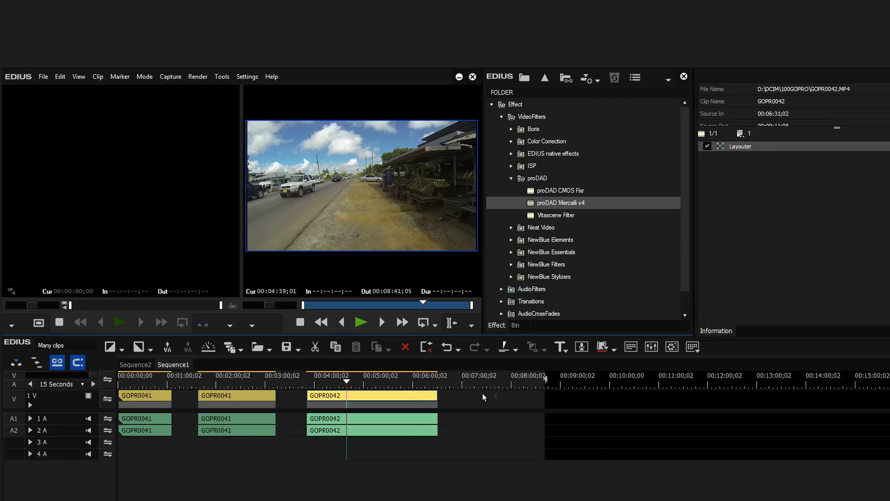
drag(563, 204, 412, 396)
click(766, 157)
double_click(766, 158)
click(455, 338)
click(408, 360)
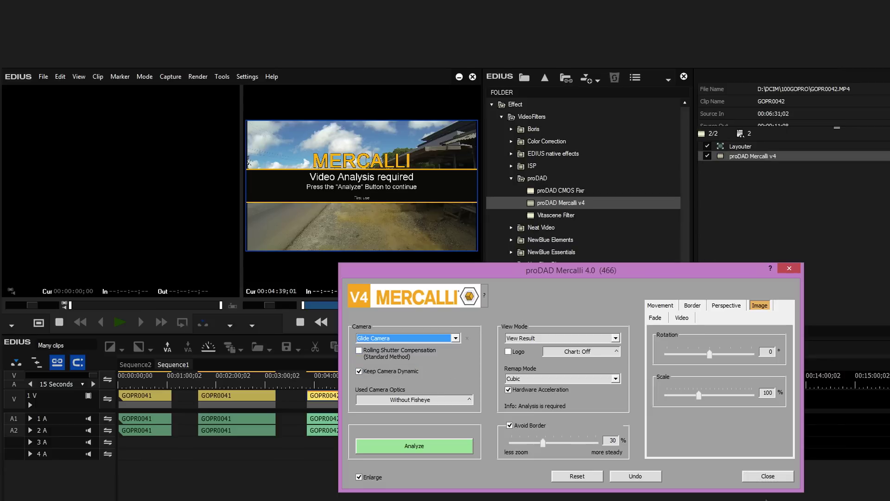
click(768, 476)
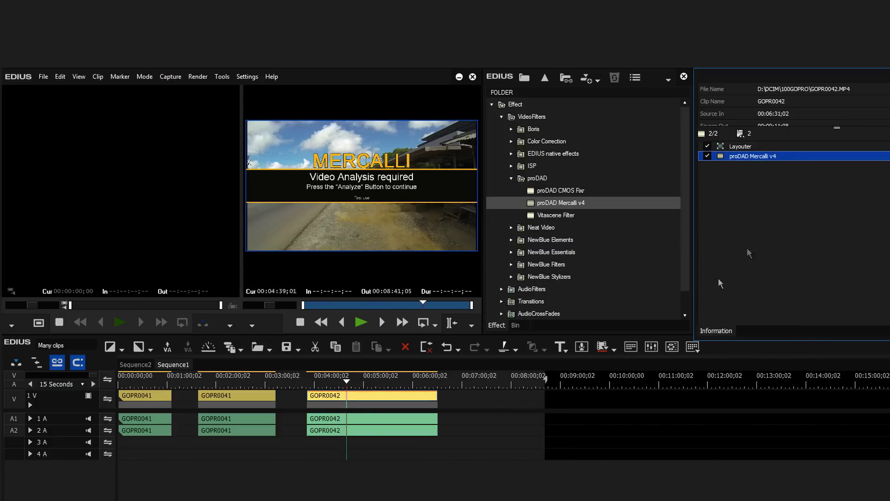
right_click(750, 156)
click(783, 196)
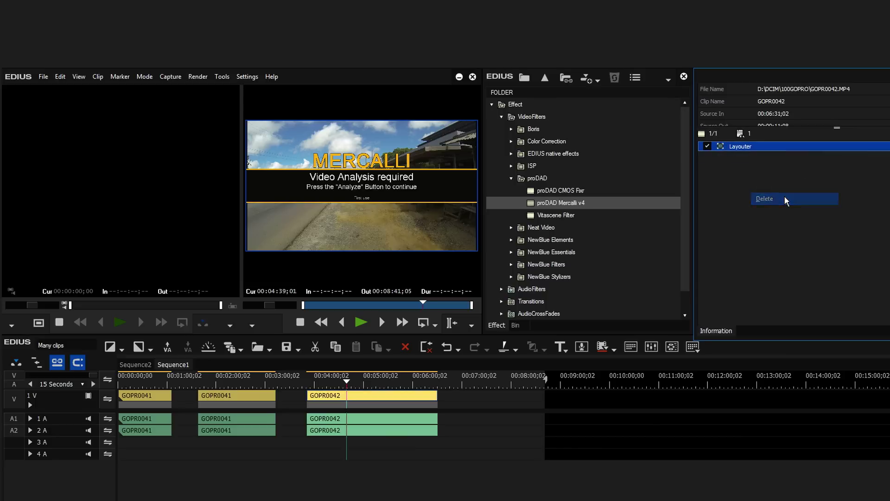
Apply the proDAD Mercalli v4 filter to all three timeline clips together and start Mercalli Batch Analysis
drag(572, 392, 139, 422)
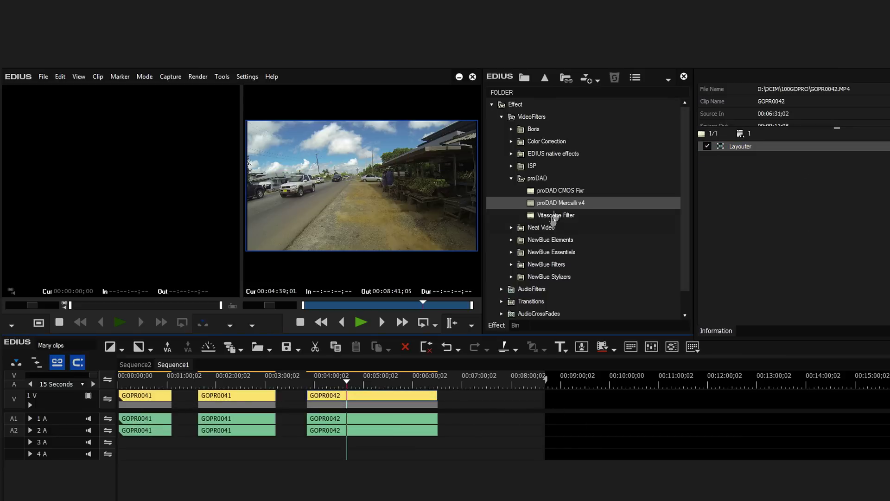
drag(556, 206, 753, 155)
double_click(753, 156)
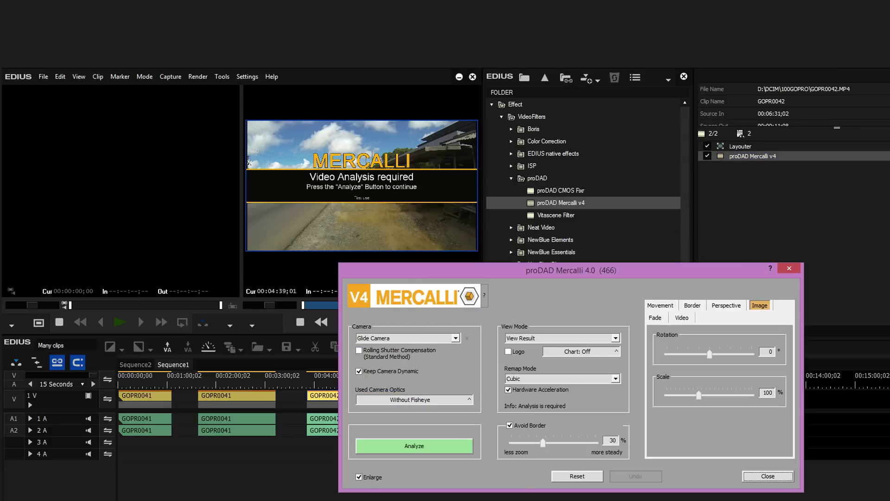
click(782, 480)
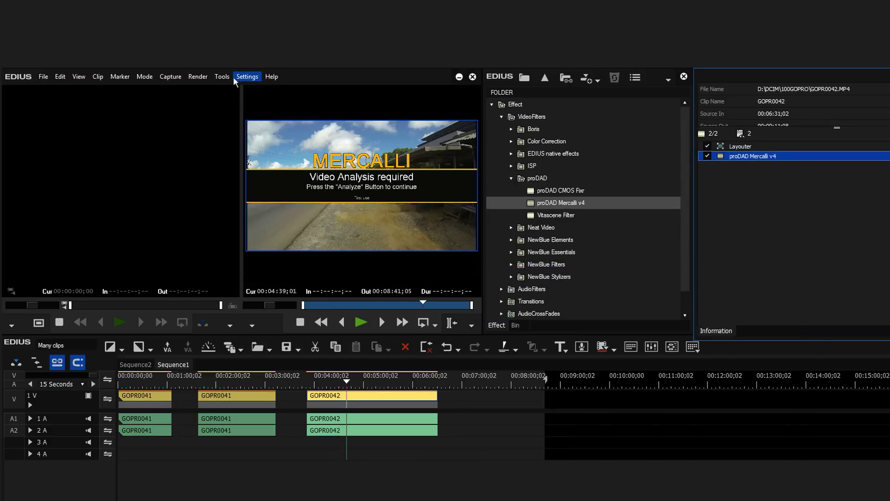
click(227, 77)
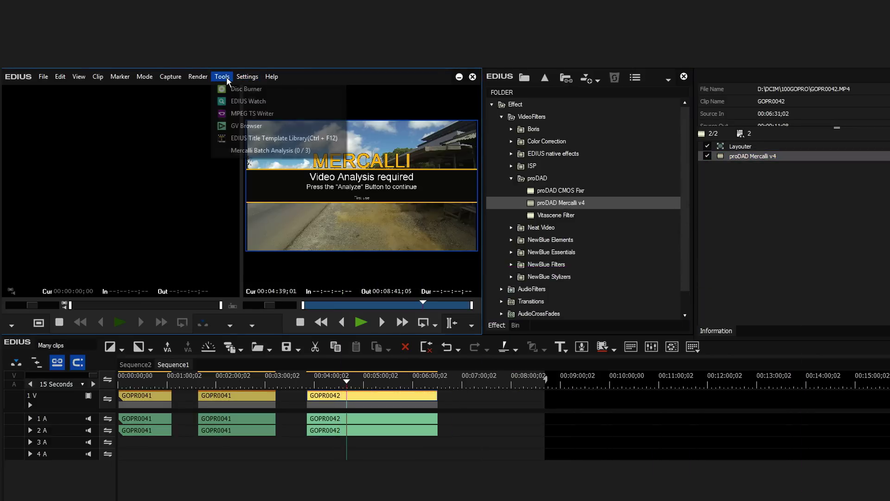
click(323, 151)
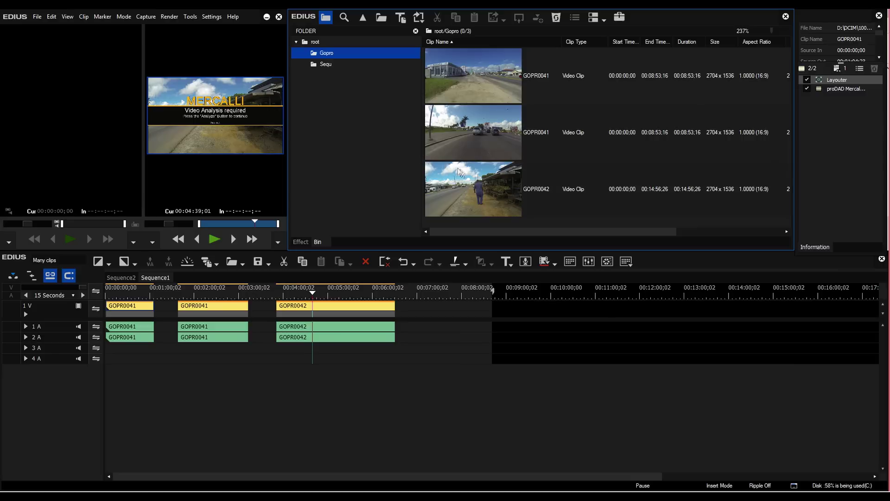
Select all three clips in the Gopro bin folder and set up a batch file conversion for them
click(486, 188)
shift+click(490, 98)
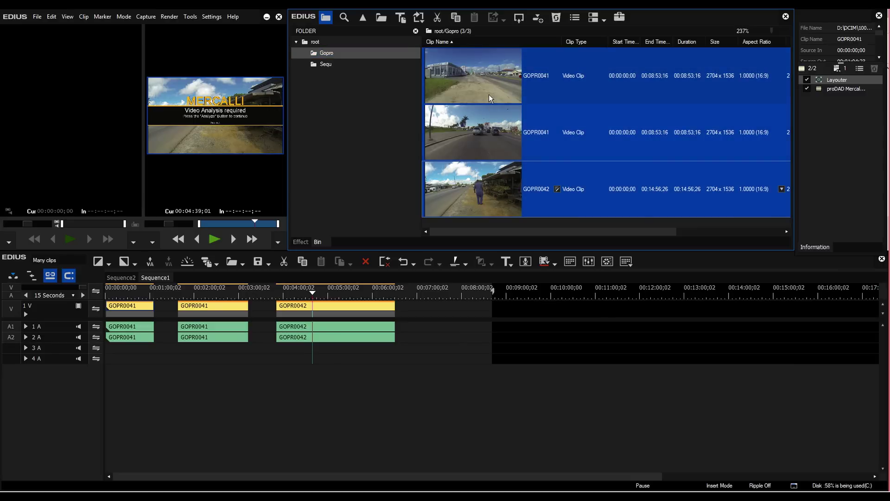
right_click(488, 94)
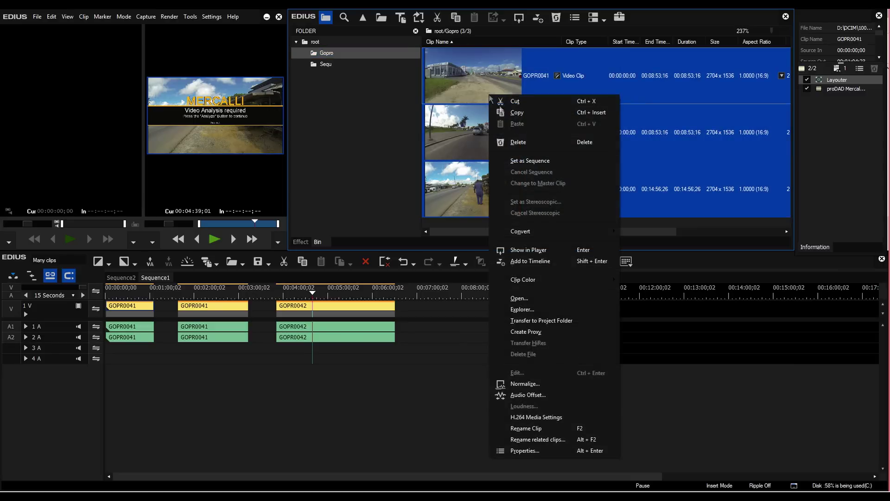
mouse_move(556, 231)
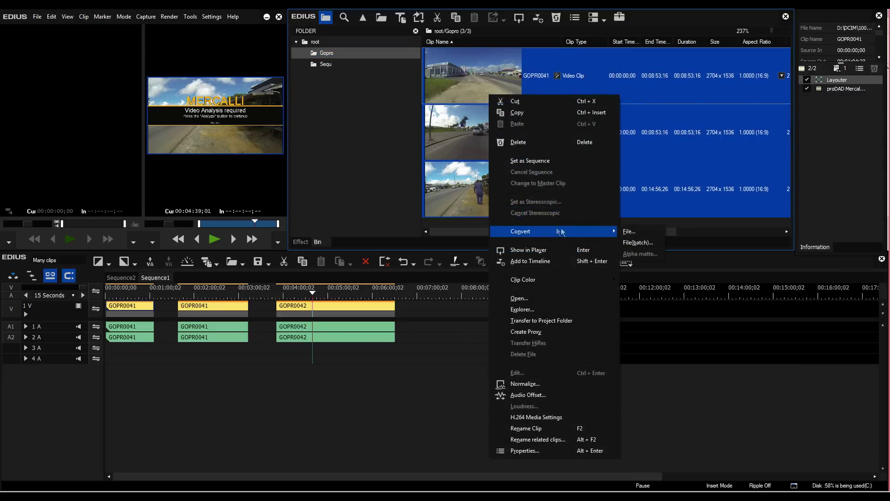
click(638, 242)
click(645, 347)
click(646, 356)
click(745, 335)
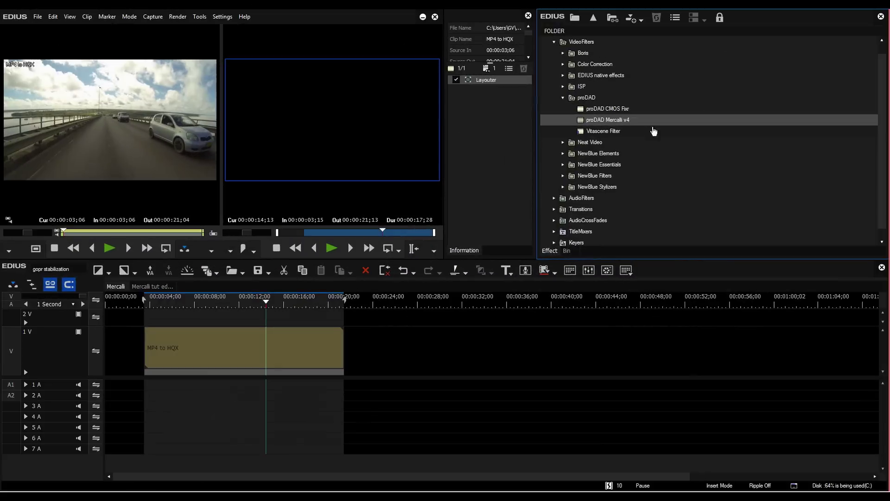
Add the proDAD CMOS Fixr filter to the MP4 to HQX clip above the Layouter and open its settings
click(629, 110)
right_click(628, 110)
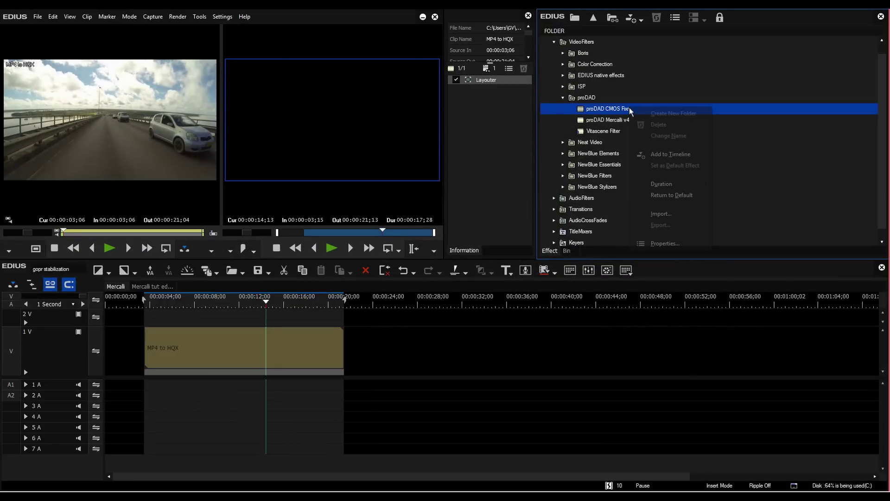
click(662, 153)
drag(512, 93, 512, 81)
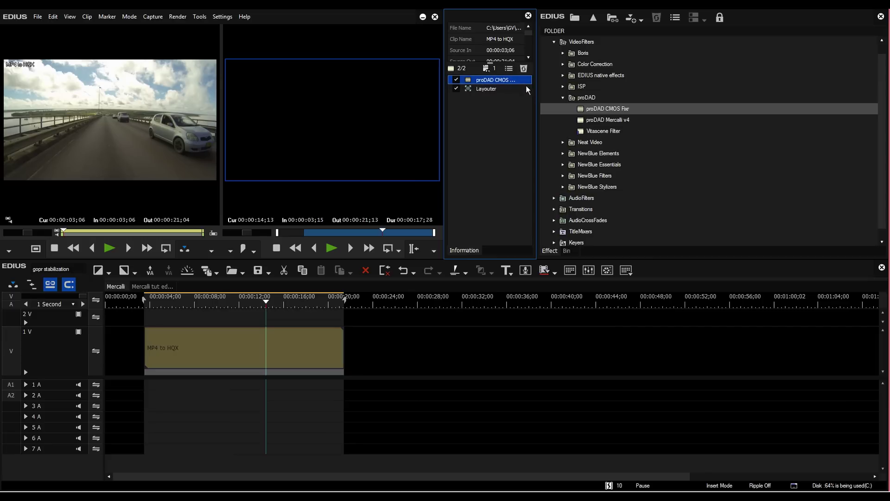
drag(495, 87, 497, 82)
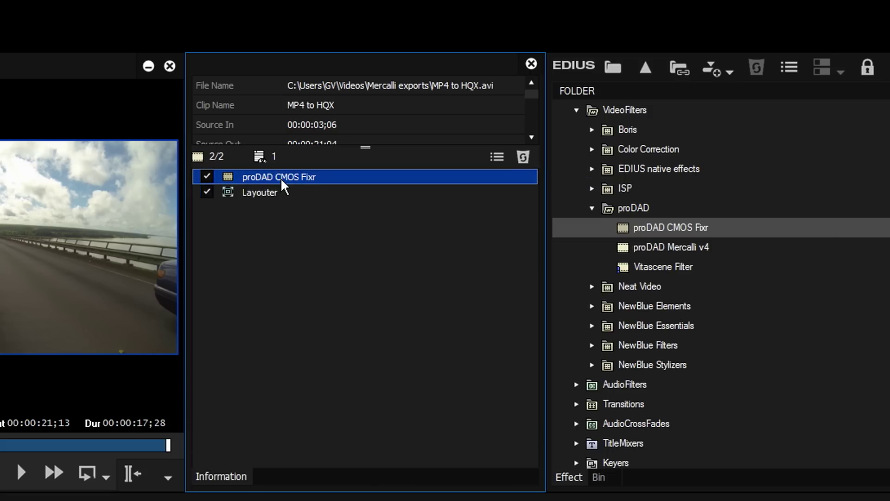
double_click(497, 81)
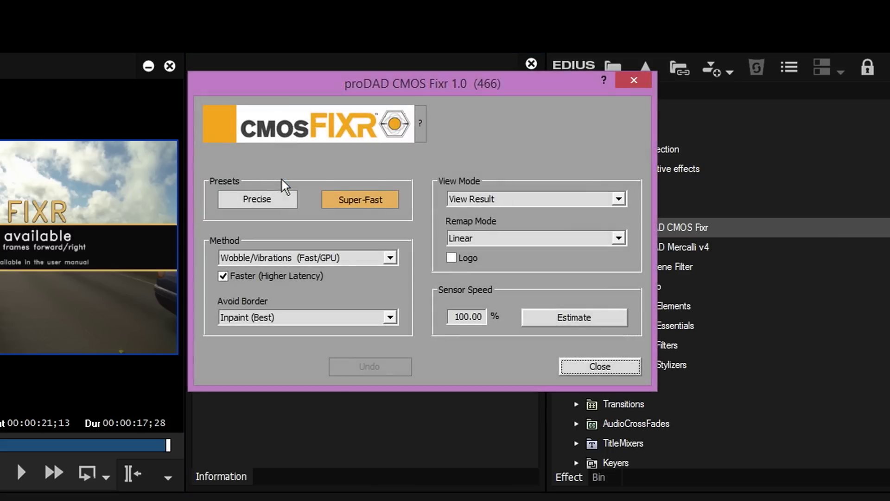